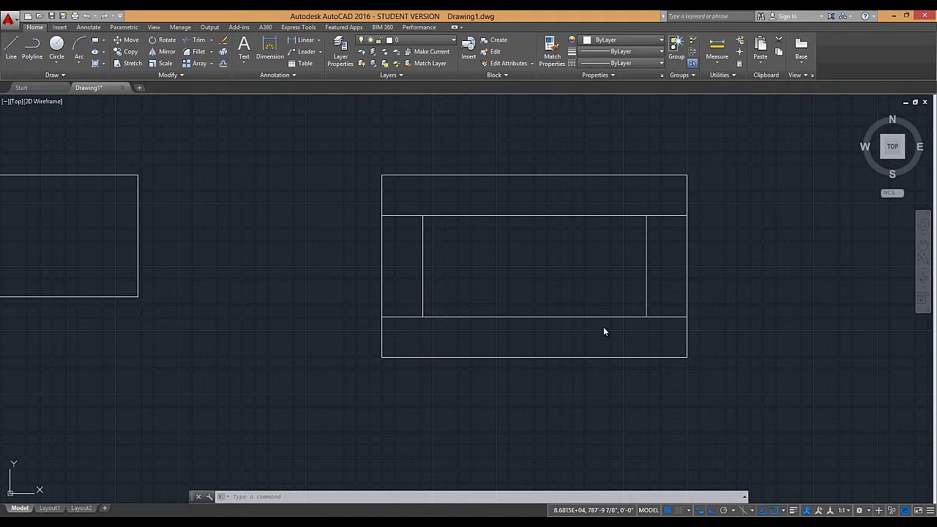
# Draw a rectangle in the empty space to the left of the notched shape
pyautogui.scroll(-4, 522, 269)
pyautogui.moveTo(410, 245)
pyautogui.mouseDown(button='middle')
pyautogui.moveTo(523, 242)
pyautogui.moveTo(432, 285)
pyautogui.mouseUp(button='middle')
pyautogui.scroll(-2, 524, 242)
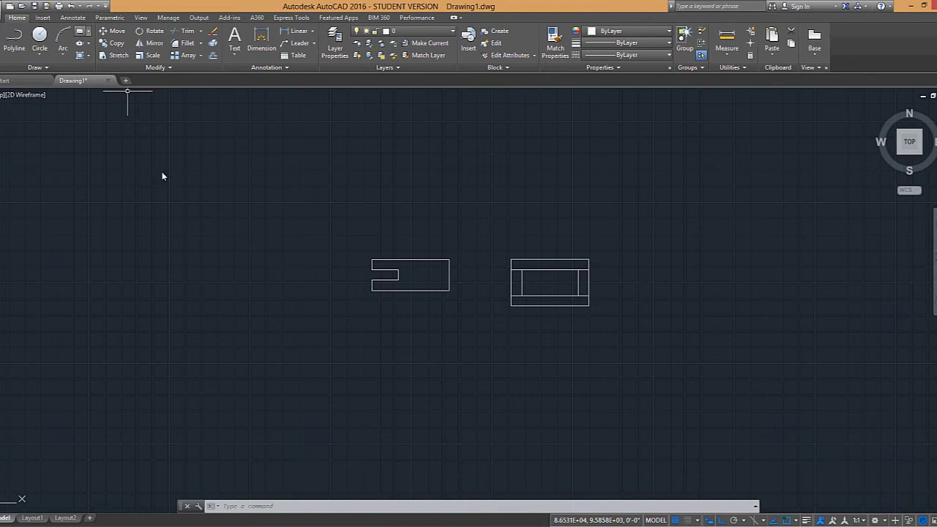
pyautogui.click(79, 30)
pyautogui.click(168, 229)
pyautogui.click(256, 274)
pyautogui.moveTo(274, 247)
pyautogui.mouseDown(button='middle')
pyautogui.moveTo(401, 244)
pyautogui.moveTo(405, 256)
pyautogui.moveTo(443, 255)
pyautogui.mouseUp(button='middle')
pyautogui.scroll(2, 334, 255)
pyautogui.click(455, 253)
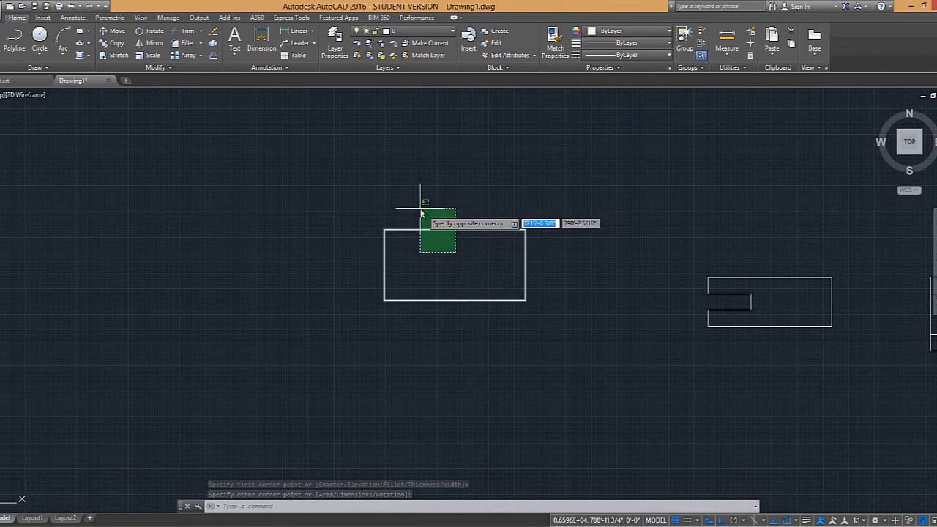
pyautogui.click(434, 221)
pyautogui.press('Escape')
pyautogui.moveTo(533, 205); pyautogui.dragTo(491, 210, button='middle')
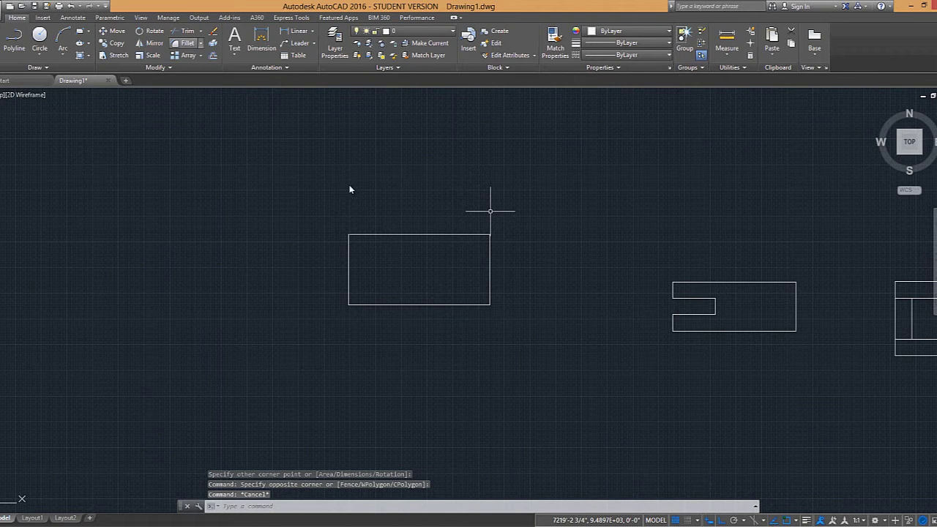
# Rotate the new rectangle 65 degrees about its upper-left corner with ortho mode off
pyautogui.write('RO')
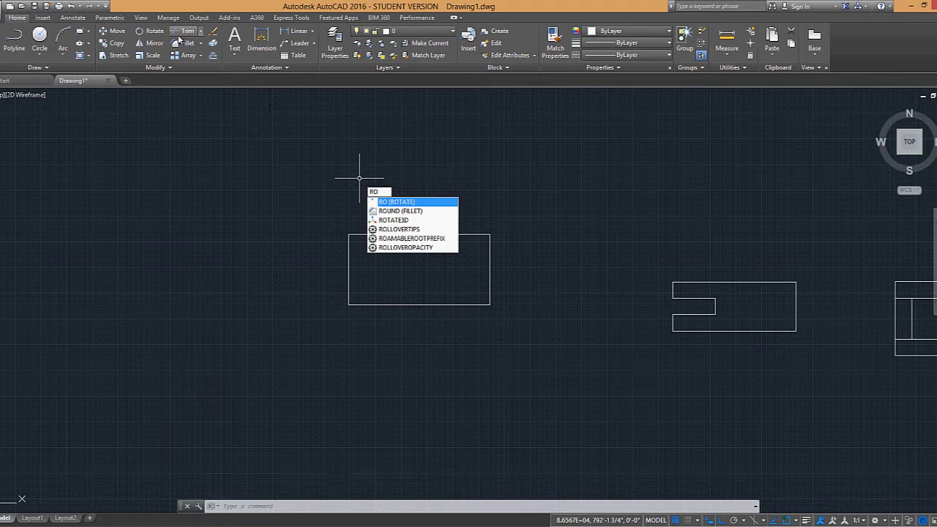
pyautogui.click(388, 203)
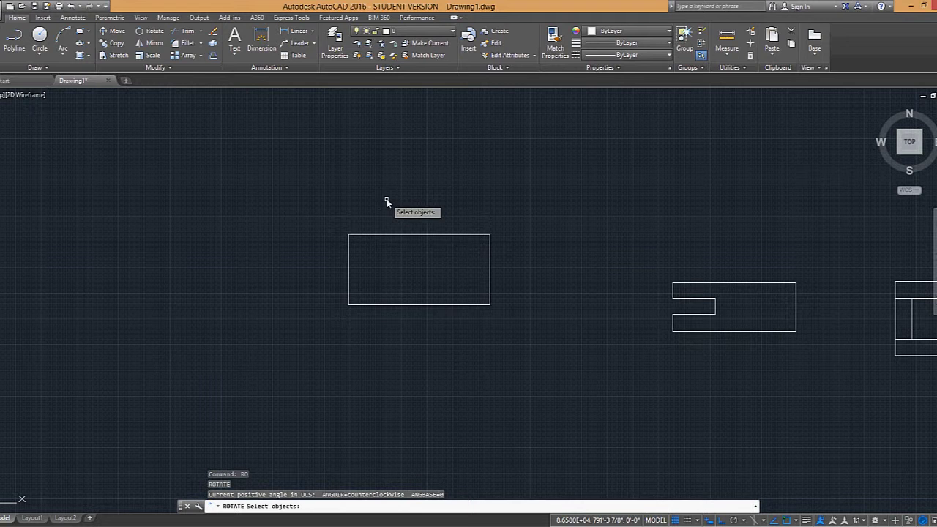
pyautogui.click(402, 252)
pyautogui.click(377, 199)
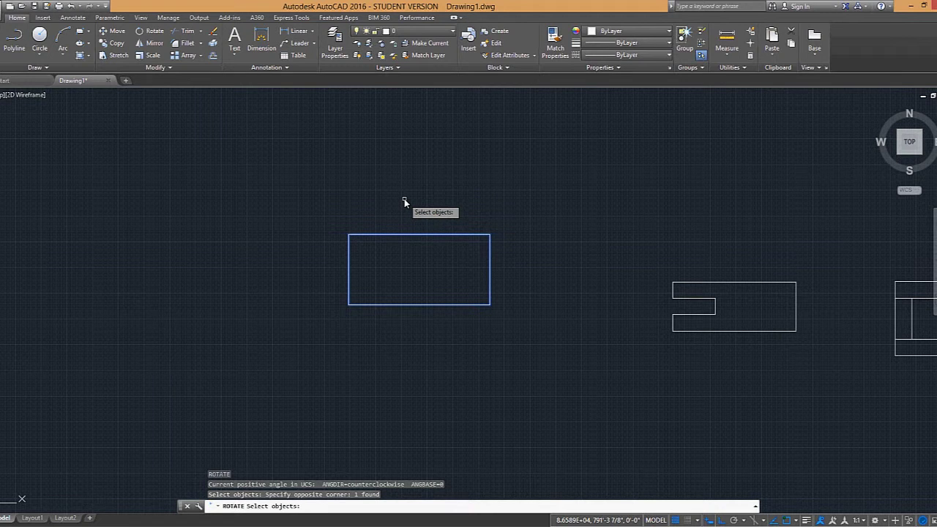
pyautogui.press('Return')
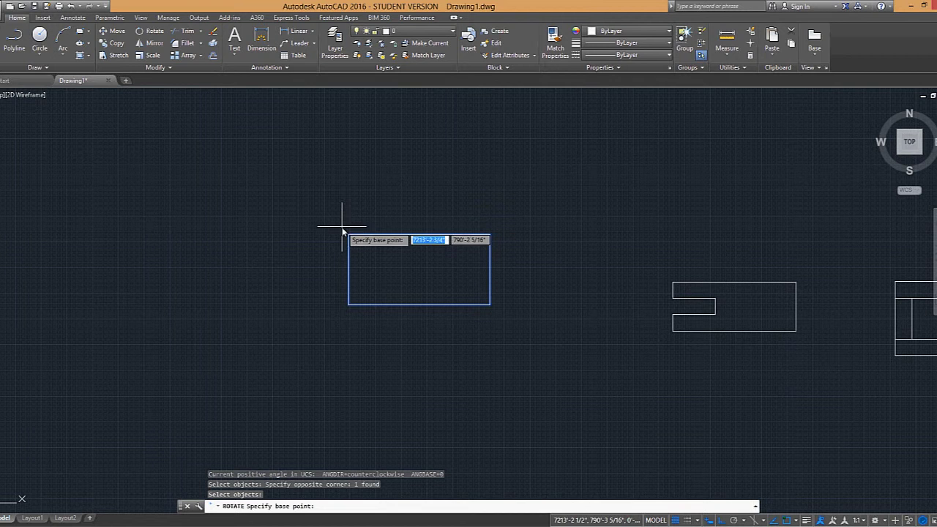
pyautogui.click(348, 235)
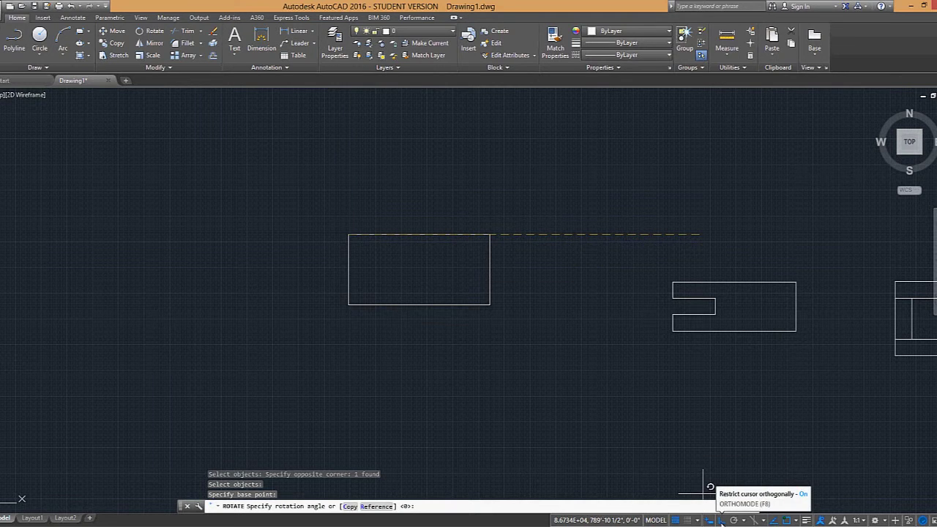
pyautogui.press('F8')
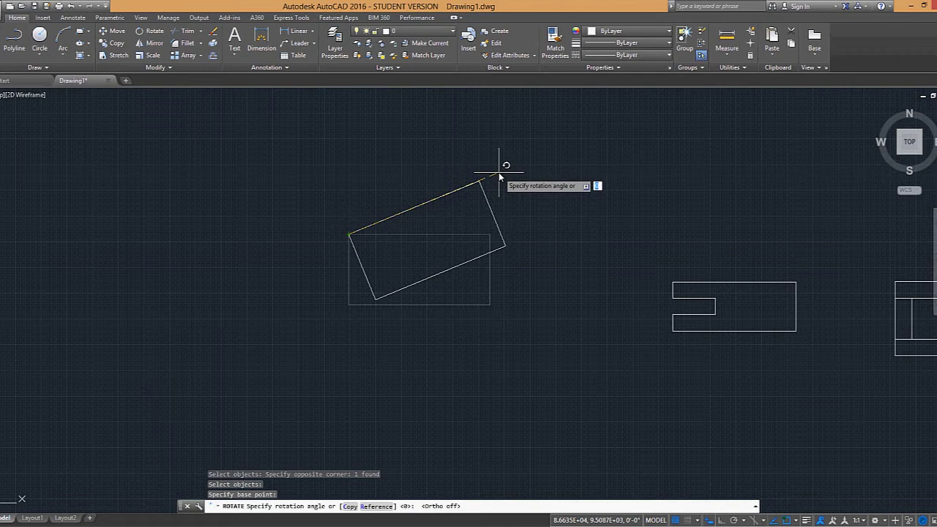
pyautogui.press('F8')
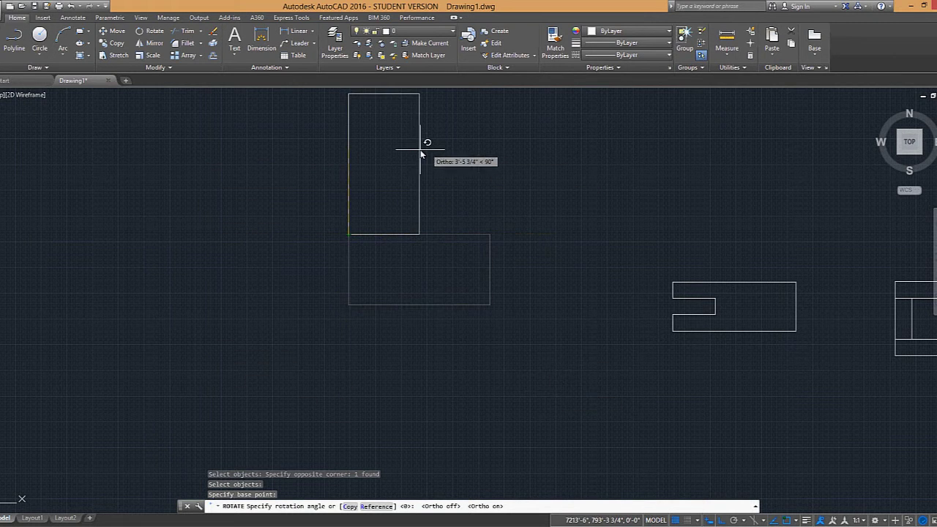
pyautogui.press('F8')
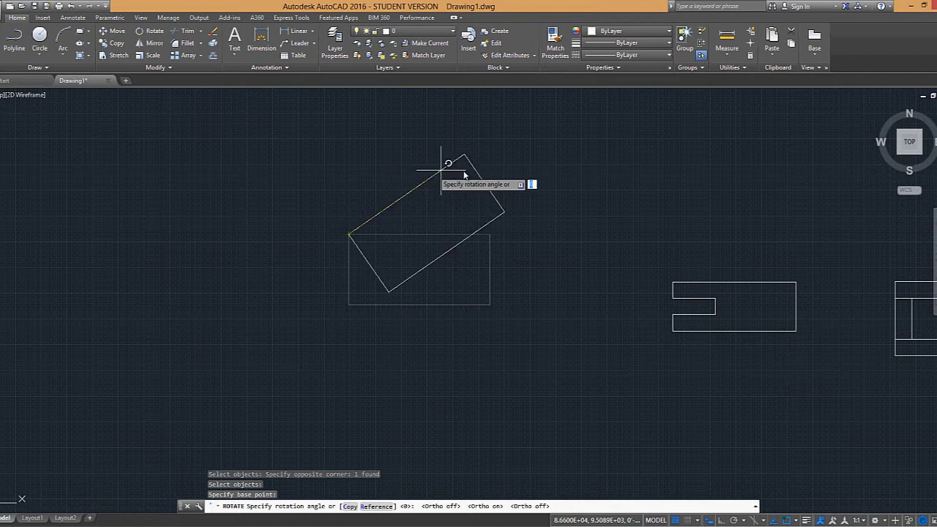
pyautogui.write('65')
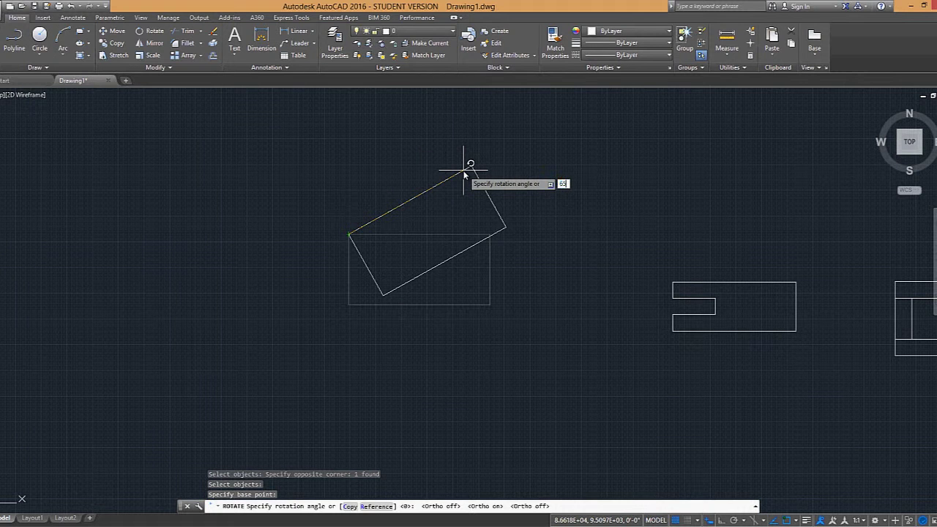
pyautogui.press('Return')
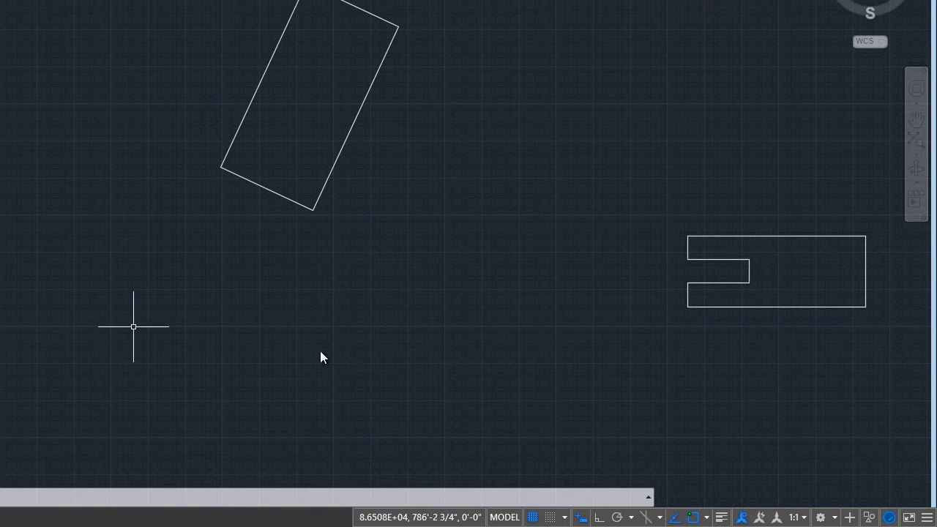
# Undo the rectangle's rotation
pyautogui.moveTo(432, 289); pyautogui.dragTo(273, 339, button='middle')
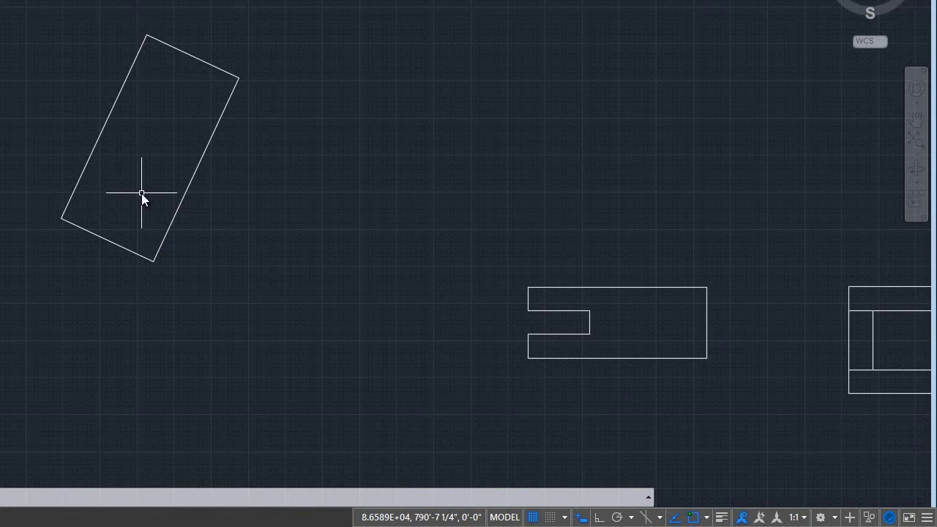
pyautogui.write('u')
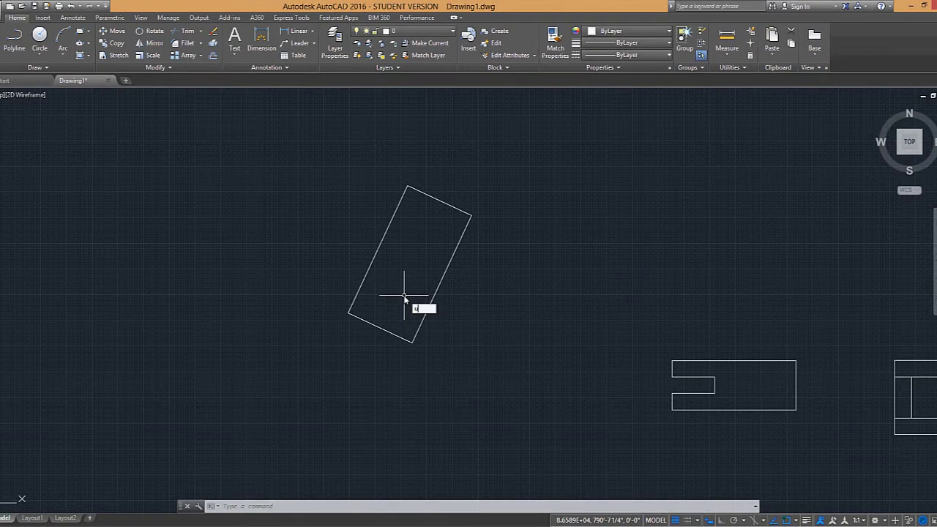
pyautogui.press('Return')
pyautogui.write('u')
pyautogui.press('Return')
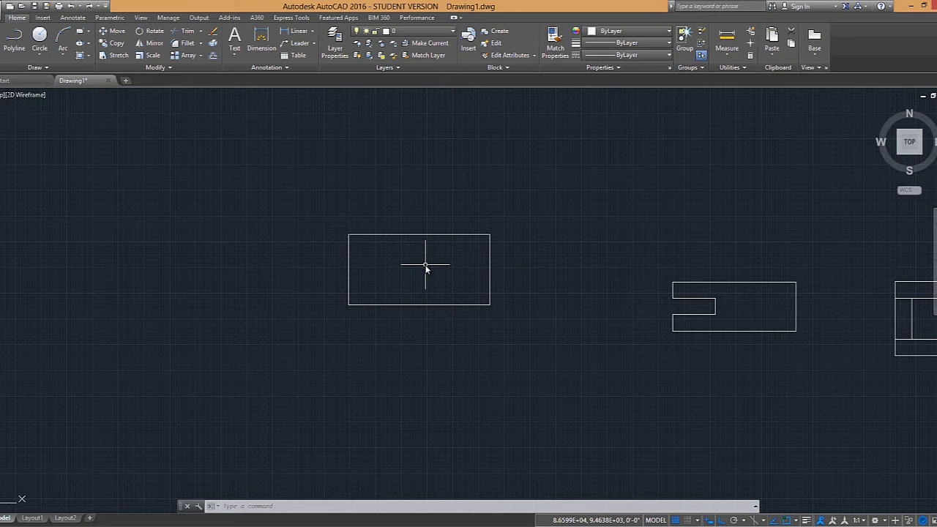
# Scale the rectangle by a factor of 2 from its lower-right corner, with ortho mode off
pyautogui.moveTo(425, 266); pyautogui.dragTo(428, 262, button='middle')
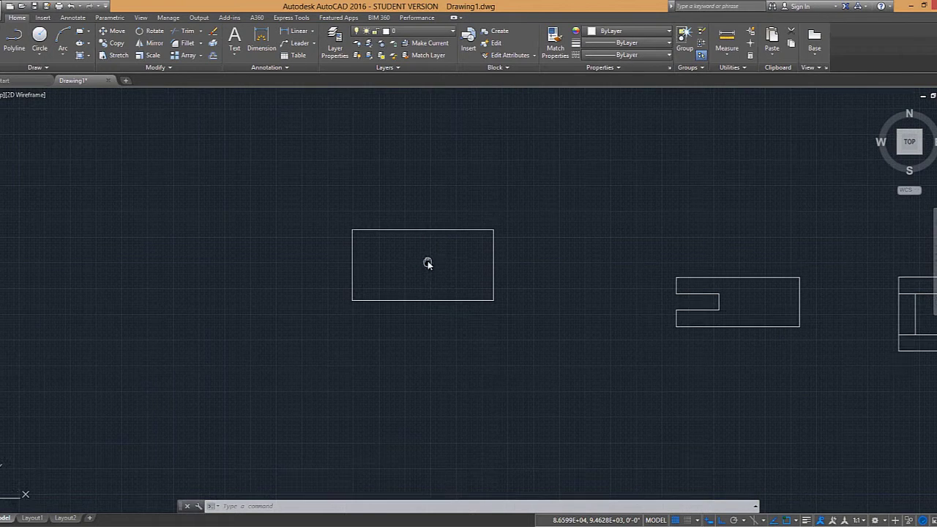
pyautogui.write('sc')
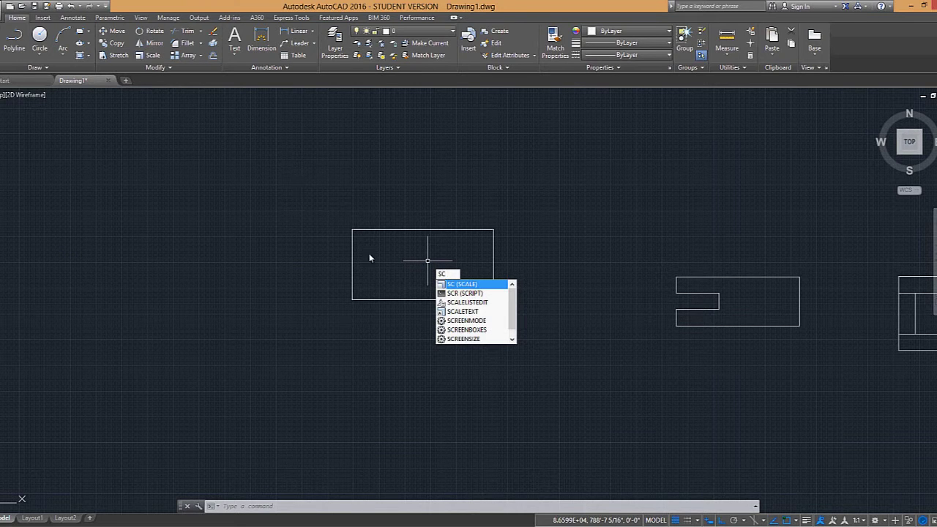
pyautogui.press('Return')
pyautogui.click(393, 242)
pyautogui.click(376, 209)
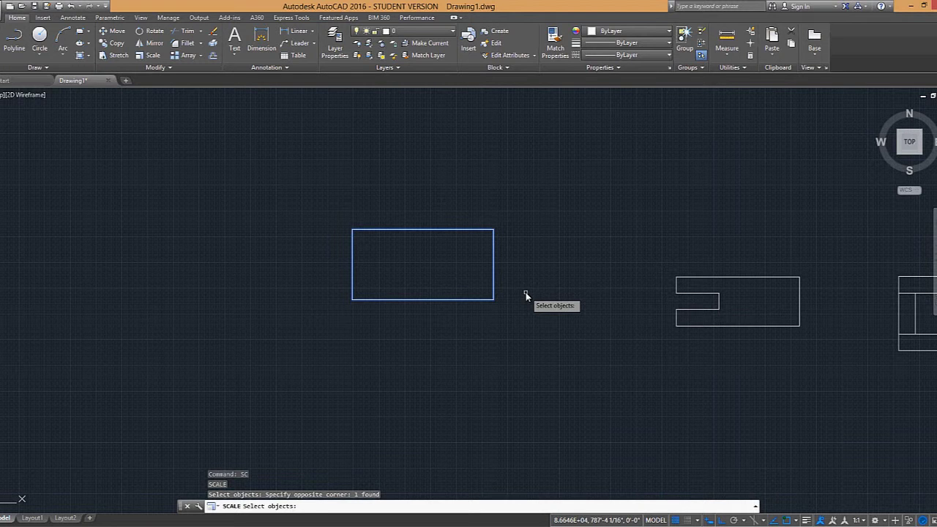
pyautogui.press('Return')
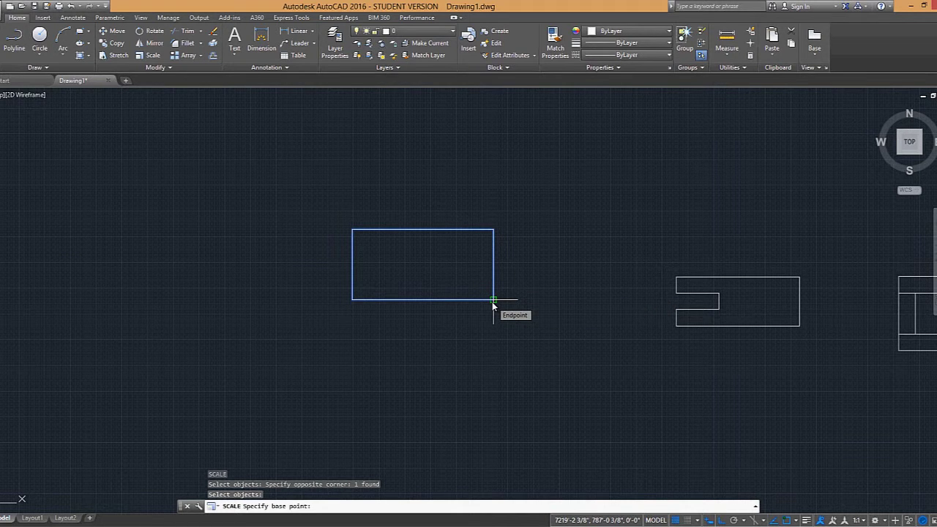
pyautogui.click(494, 300)
pyautogui.scroll(-3, 522, 306)
pyautogui.scroll(-4, 523, 306)
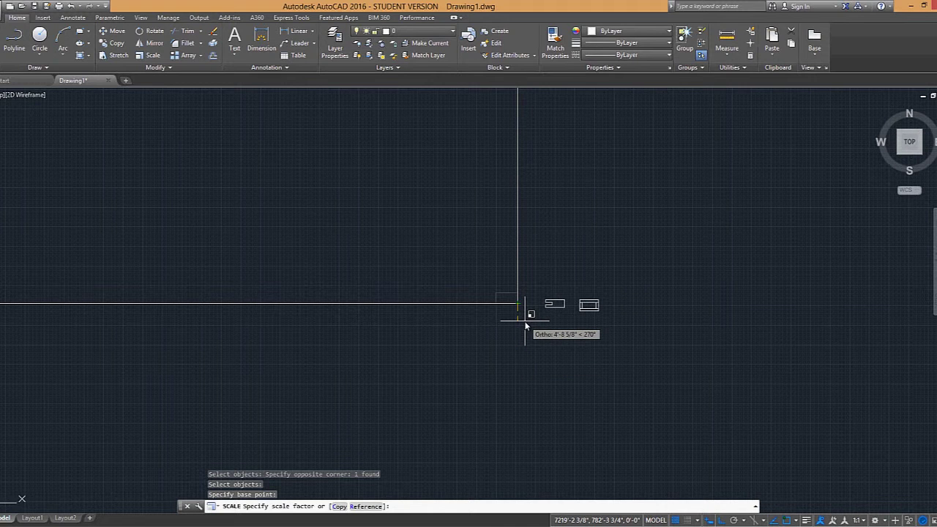
pyautogui.press('F8')
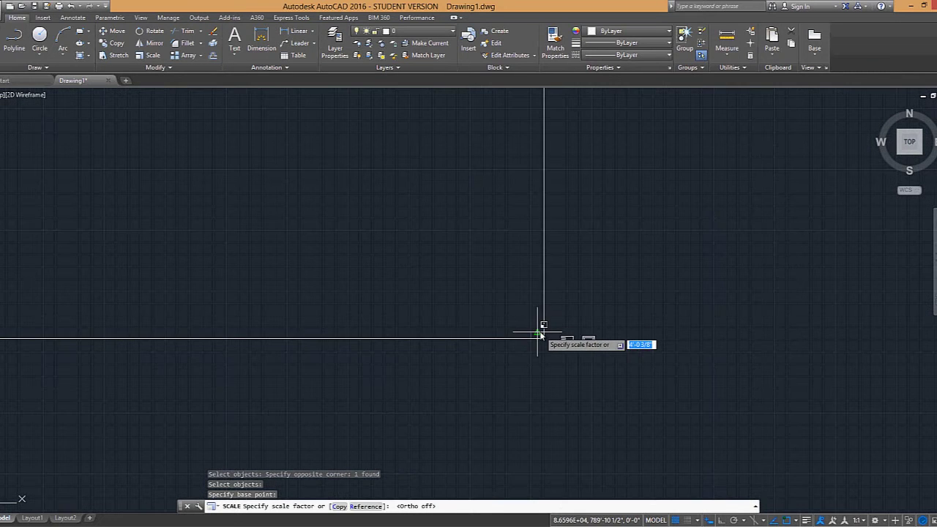
pyautogui.scroll(2, 534, 343)
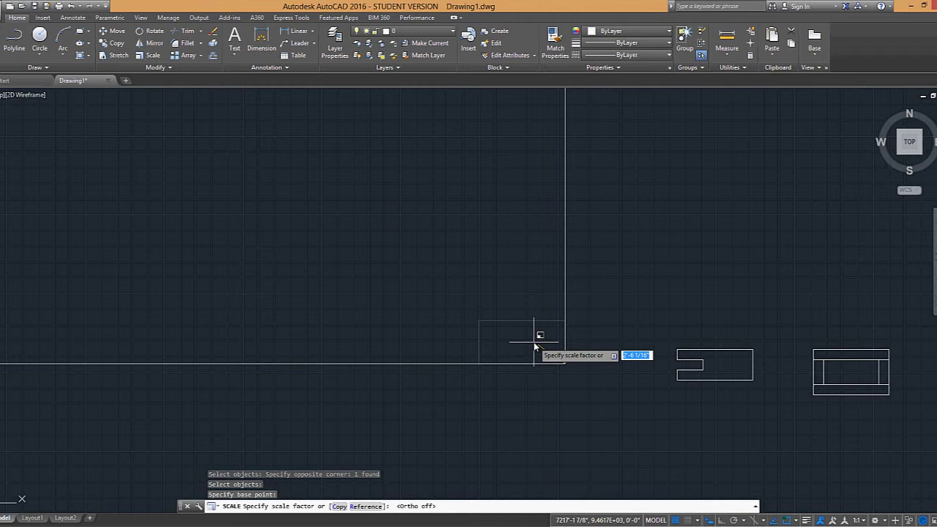
pyautogui.write('2')
pyautogui.press('Return')
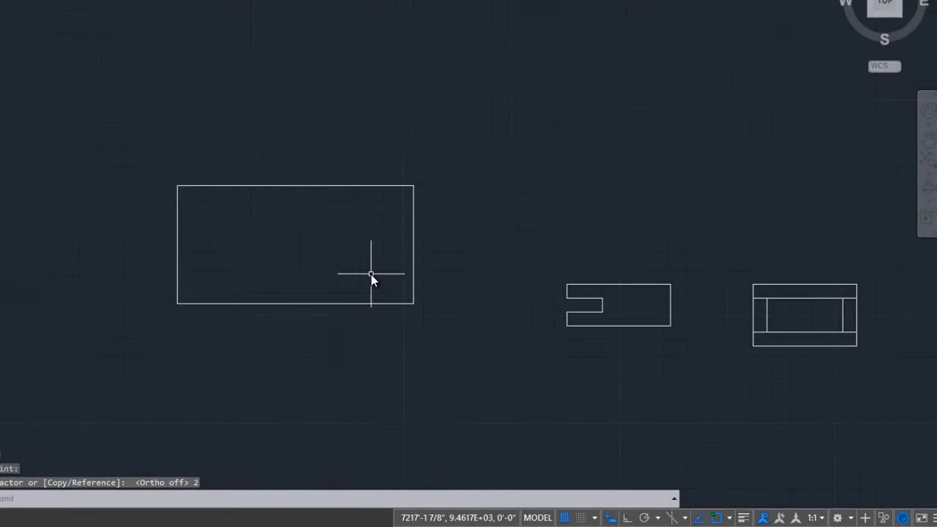
# Scale the enlarged rectangle by a factor of .25 from its lower-right corner
pyautogui.press('Return')
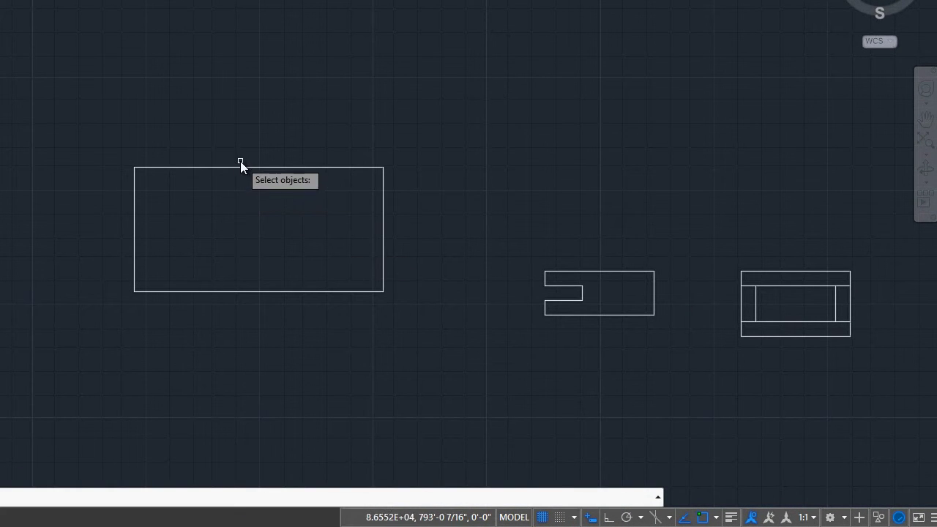
pyautogui.click(247, 184)
pyautogui.click(219, 94)
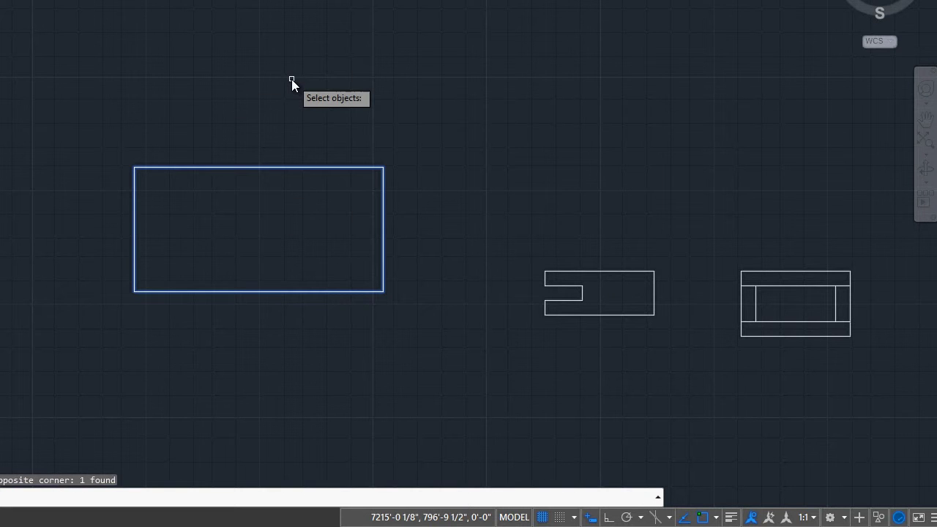
pyautogui.press('Return')
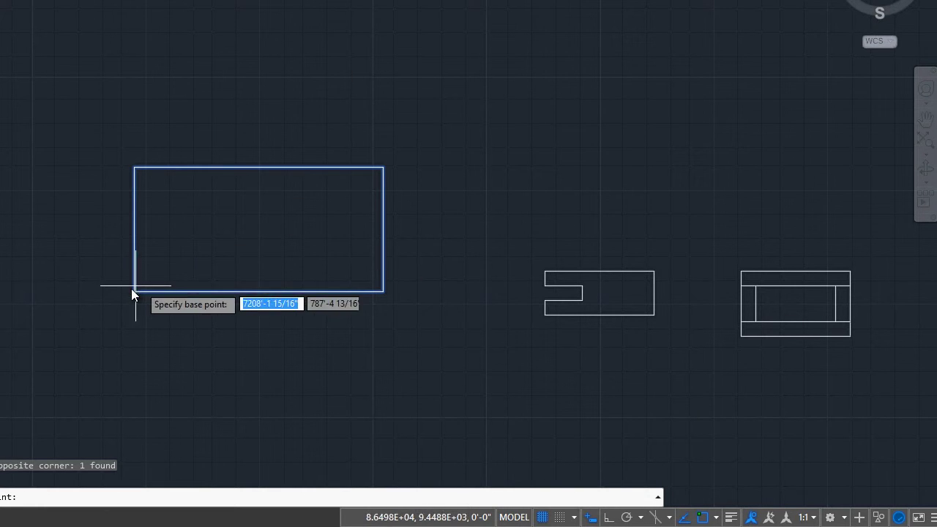
pyautogui.click(383, 293)
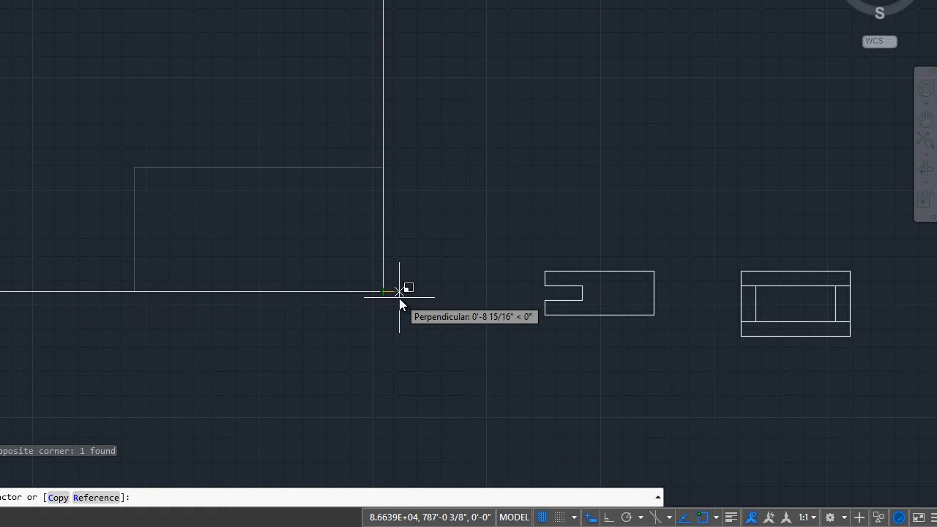
pyautogui.write('25')
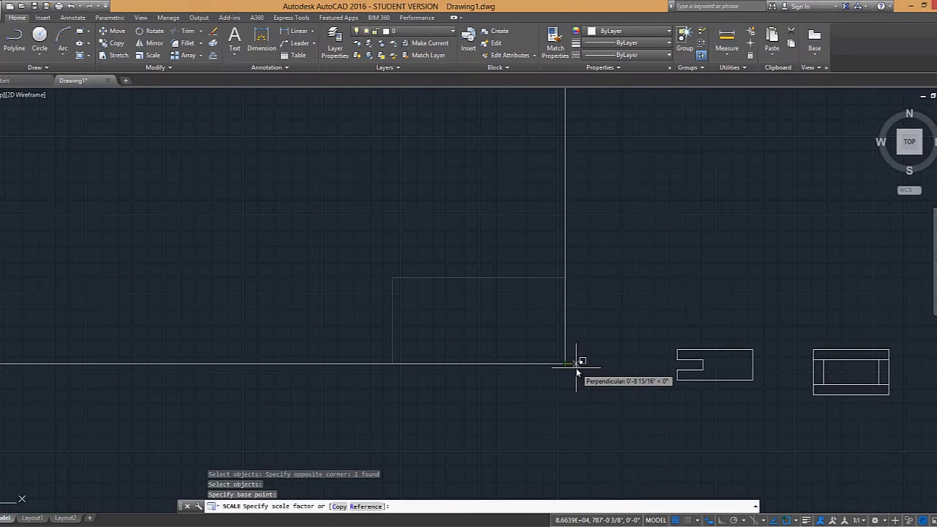
pyautogui.press('Return')
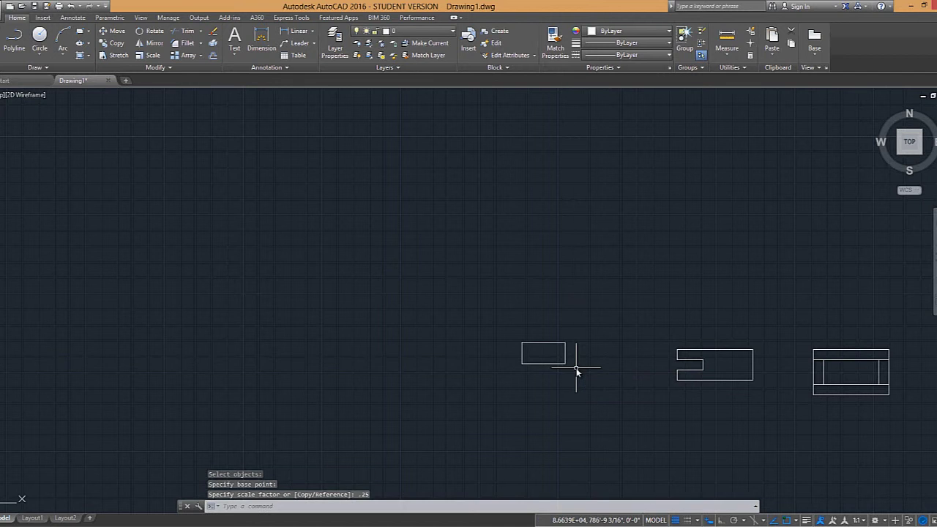
# Scale the reduced rectangle by a factor of 1.5 from its lower-right corner
pyautogui.scroll(5, 561, 350)
pyautogui.scroll(-4, 559, 327)
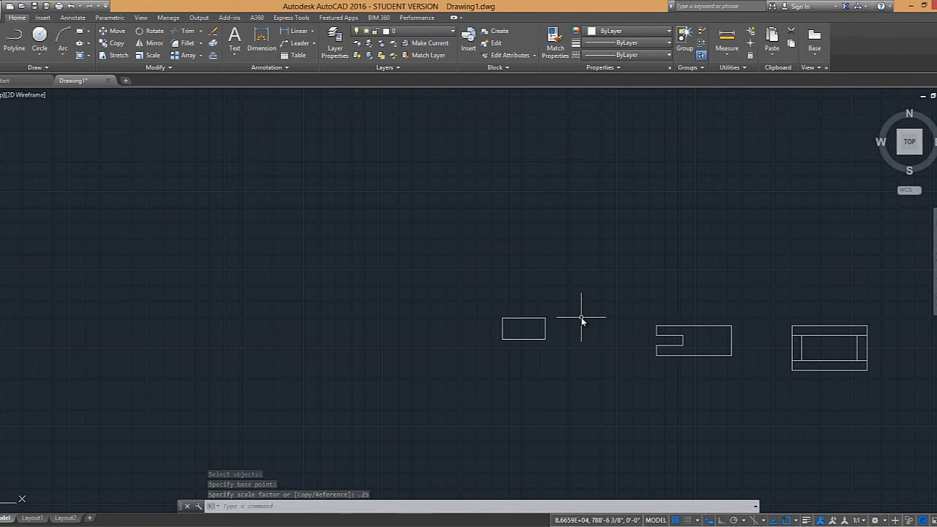
pyautogui.press('Return')
pyautogui.click(570, 363)
pyautogui.click(443, 262)
pyautogui.press('Return')
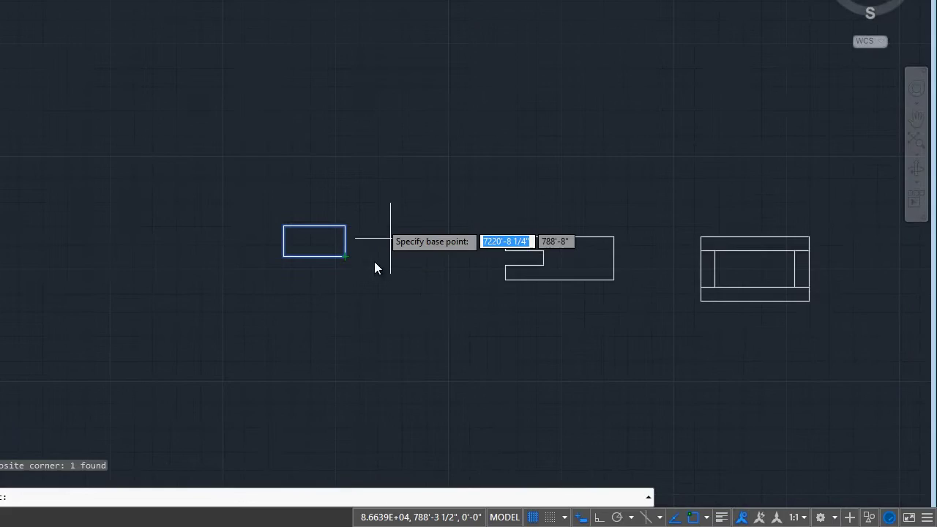
pyautogui.click(345, 257)
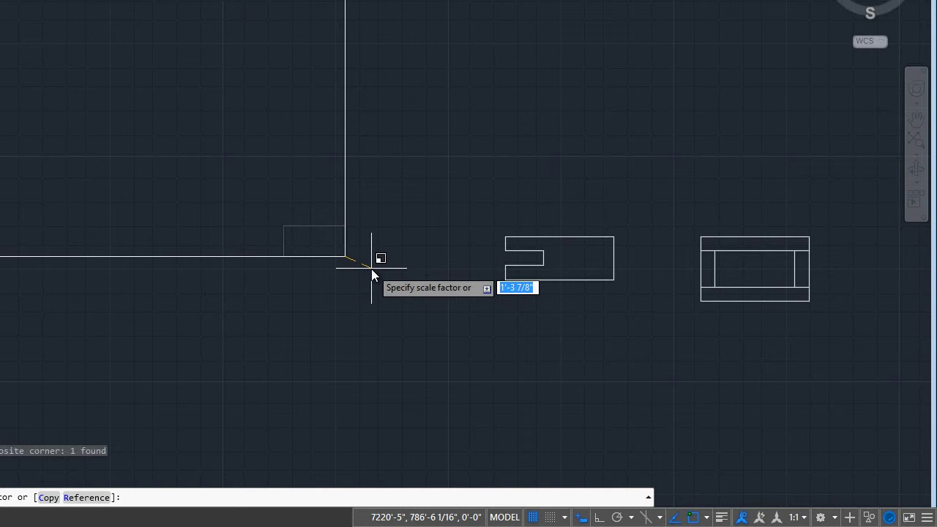
pyautogui.write('1.5')
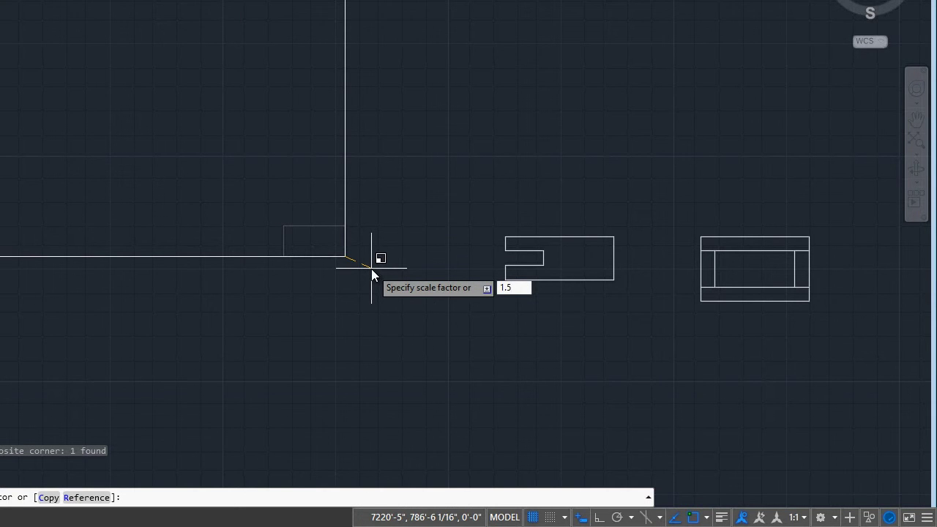
pyautogui.press('Return')
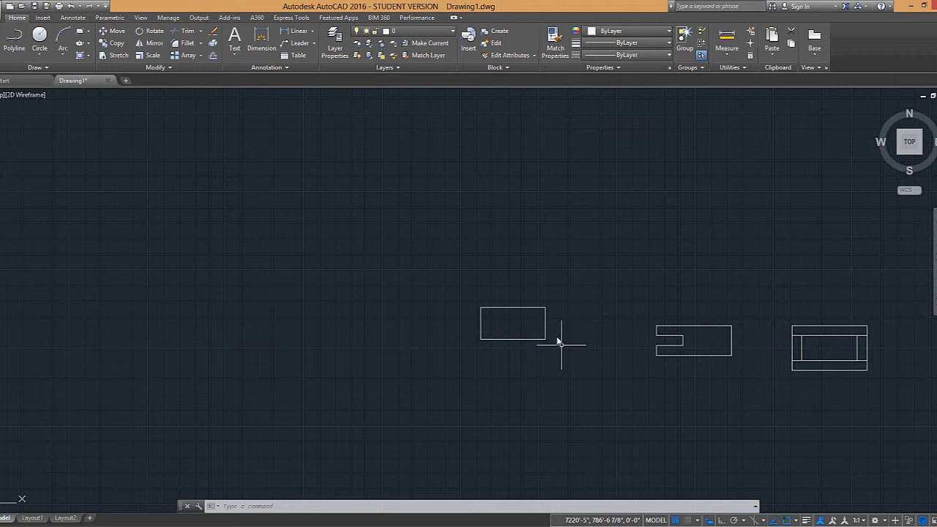
# Draw a diagonal line in the empty space above the rectangle
pyautogui.moveTo(444, 294); pyautogui.dragTo(396, 291, button='middle')
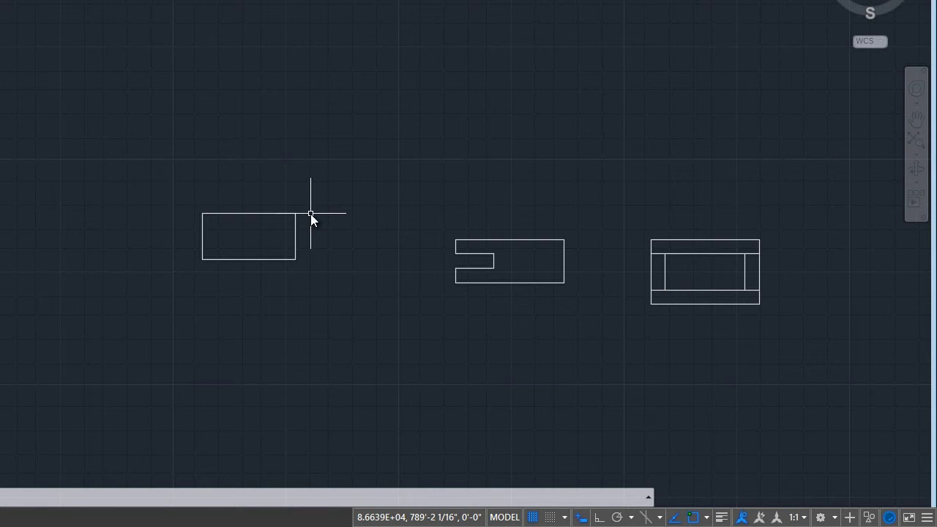
pyautogui.scroll(2, 251, 238)
pyautogui.scroll(-2, 235, 211)
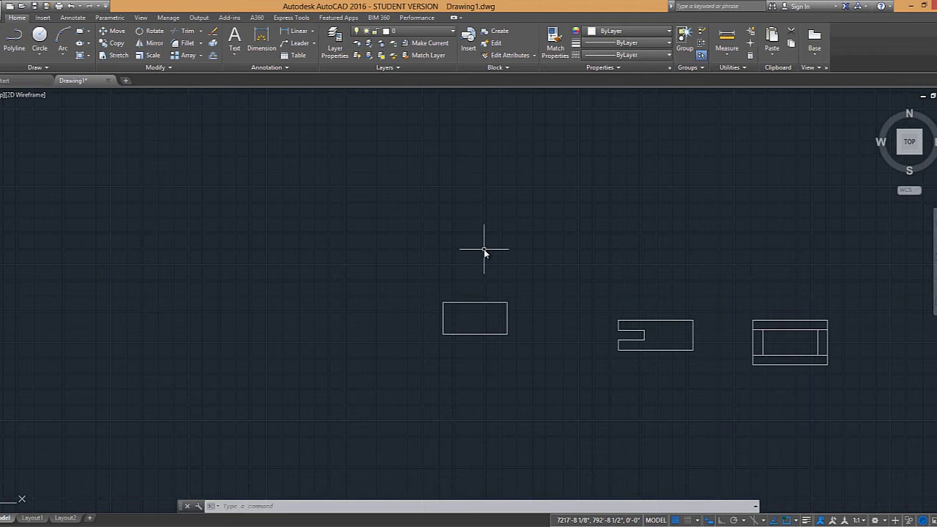
pyautogui.write('l')
pyautogui.press('Return')
pyautogui.click(397, 172)
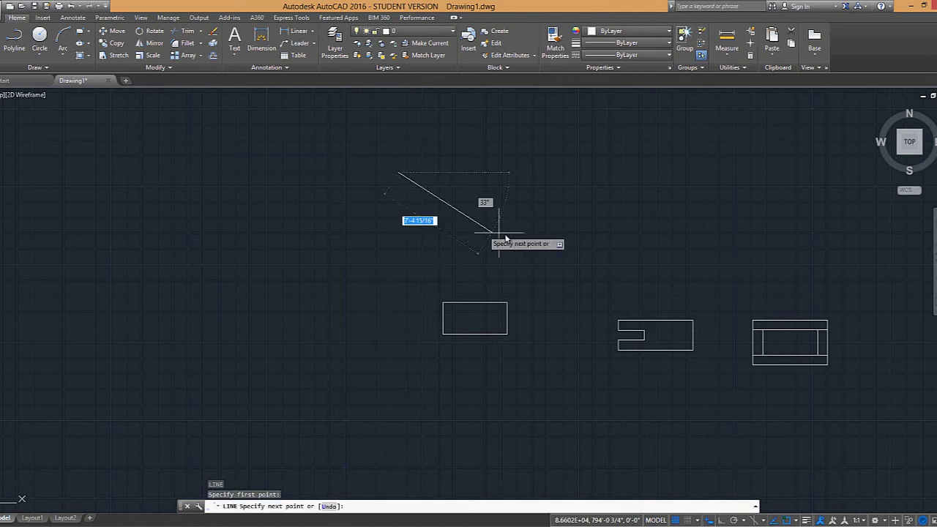
pyautogui.click(533, 250)
pyautogui.press('Escape')
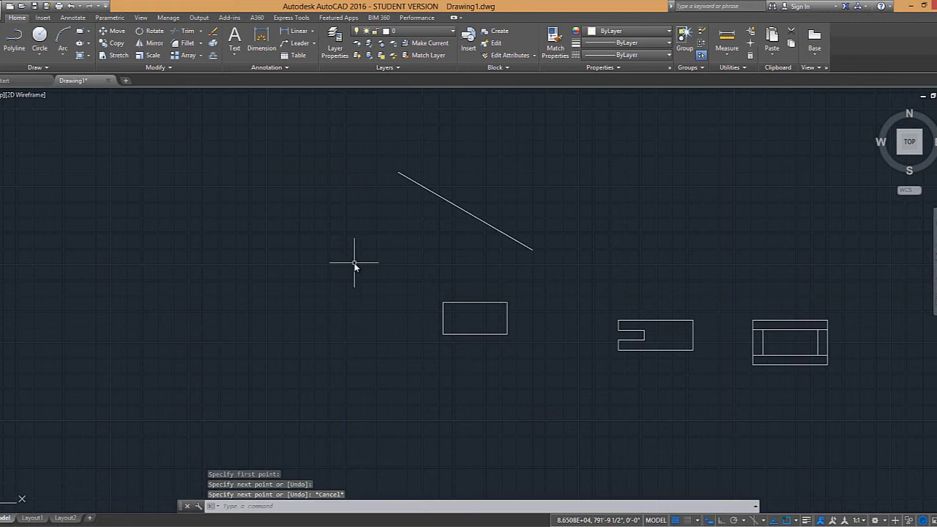
# Erase the diagonal line above the rectangle
pyautogui.scroll(-2, 408, 257)
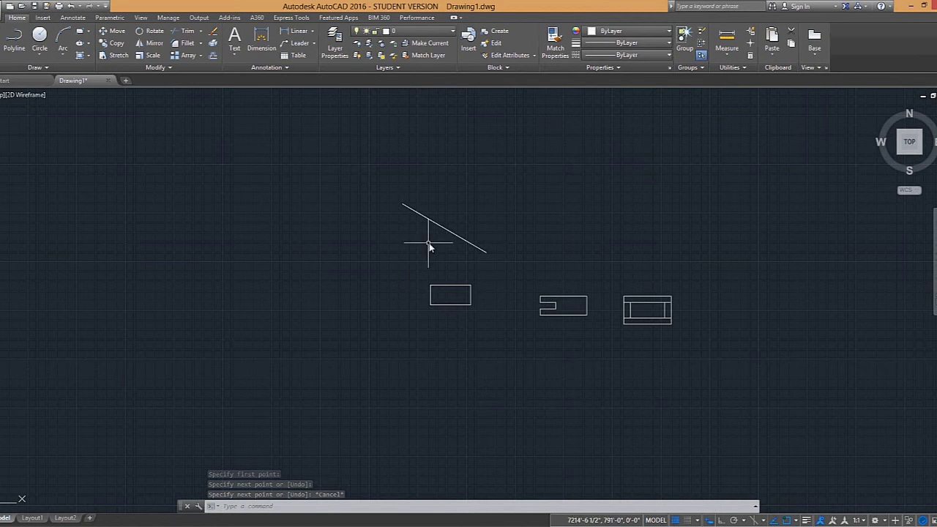
pyautogui.click(442, 227)
pyautogui.click(421, 195)
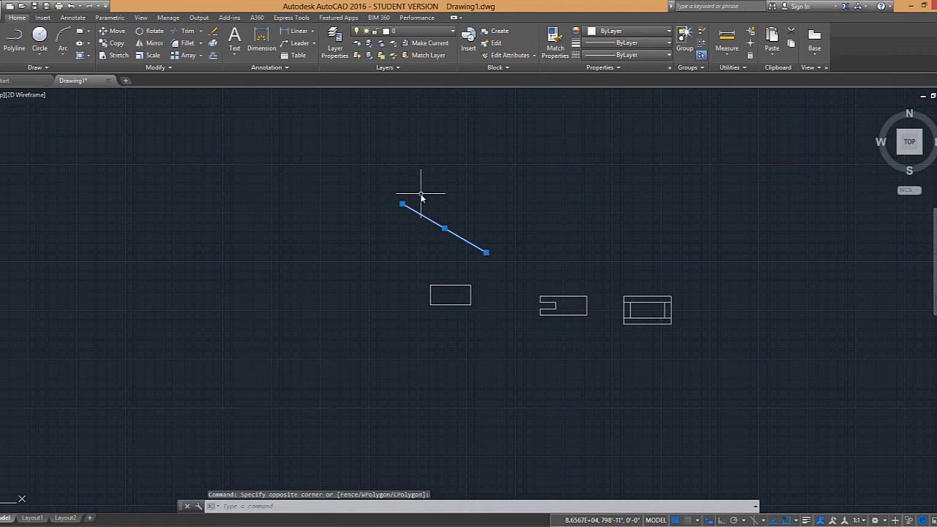
pyautogui.press('Delete')
# Draw an open five-segment polyline arching above the rectangle and ending to its left
pyautogui.write('pl')
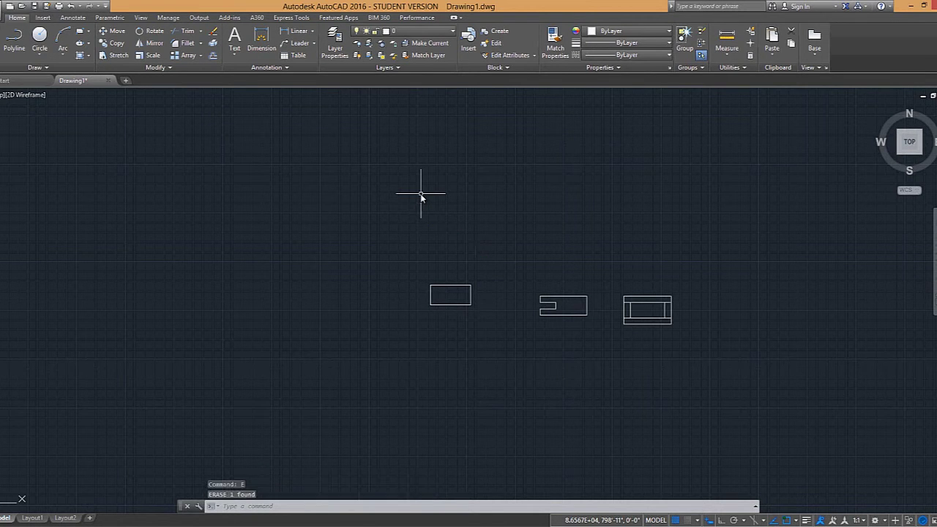
pyautogui.press('Return')
pyautogui.click(226, 235)
pyautogui.click(283, 158)
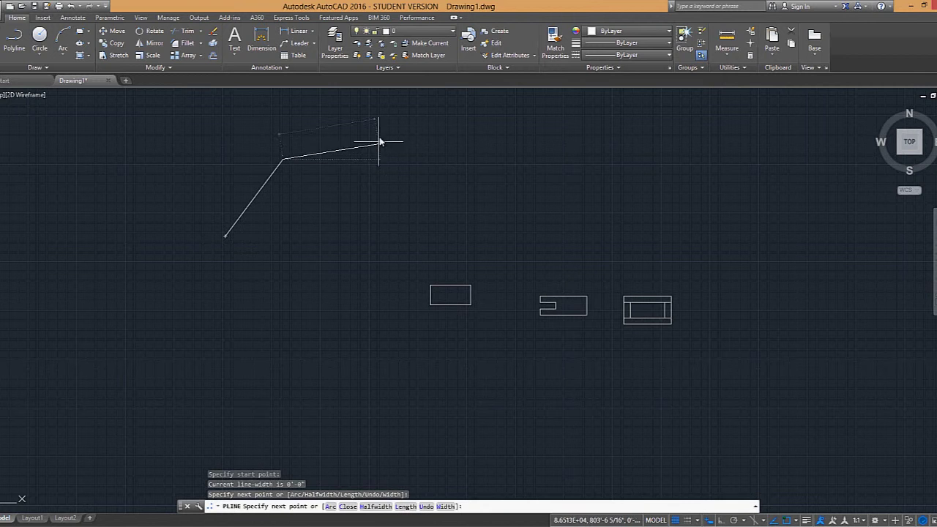
pyautogui.click(379, 137)
pyautogui.click(497, 156)
pyautogui.click(466, 225)
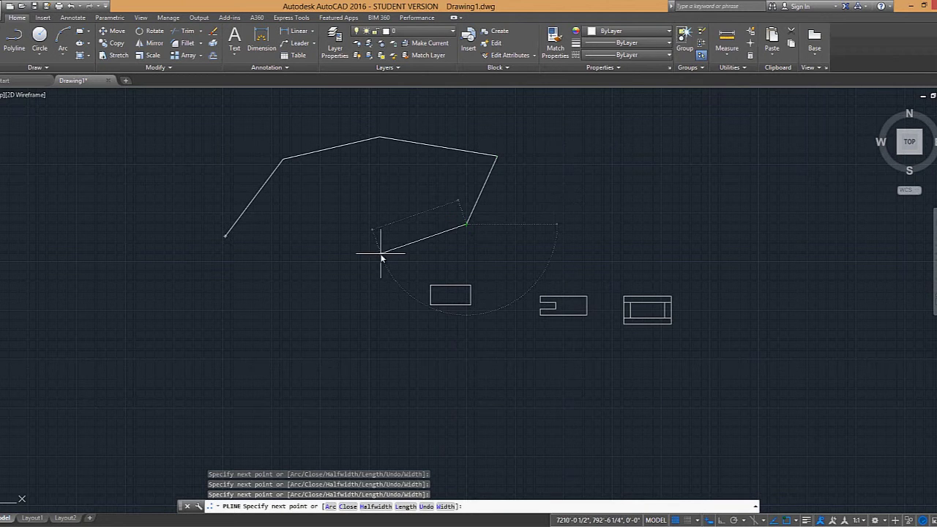
pyautogui.click(367, 293)
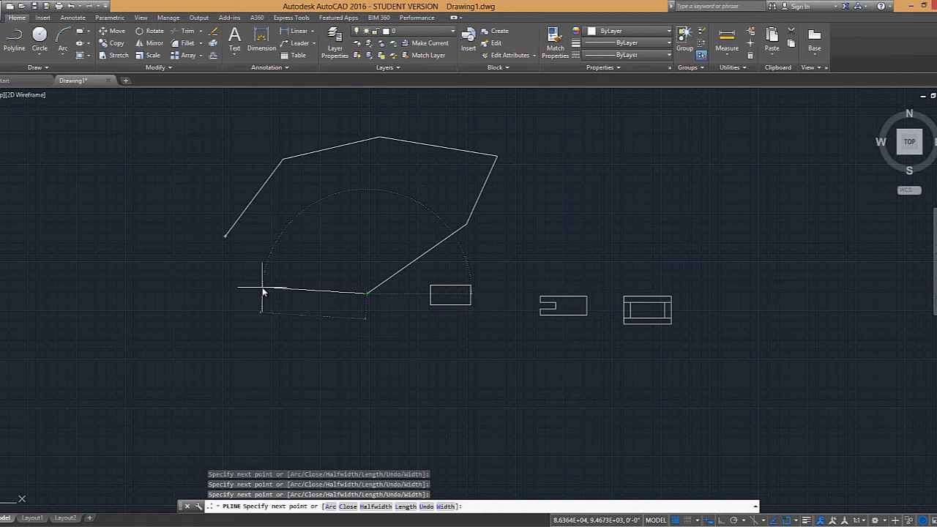
pyautogui.press('Return')
# Offset the five-segment polyline by 6 inches to its outer side
pyautogui.moveTo(301, 250); pyautogui.dragTo(305, 276, button='middle')
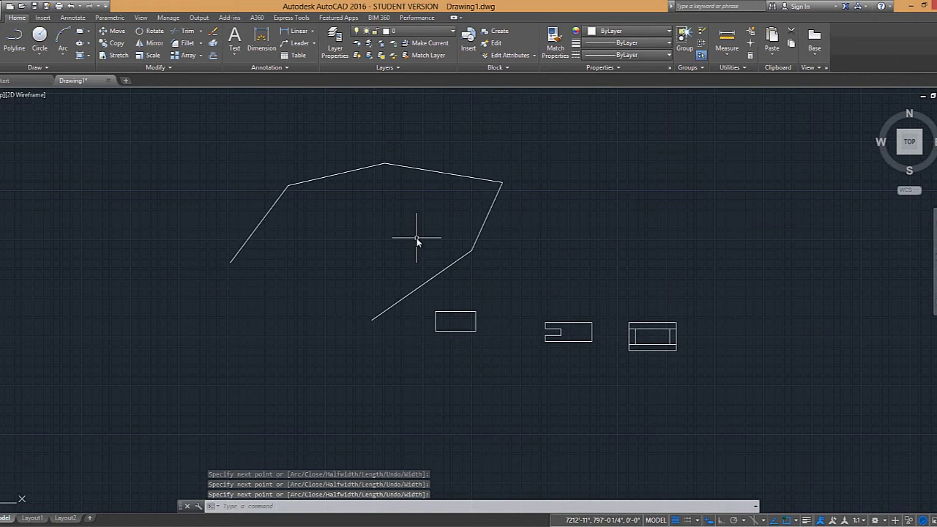
pyautogui.write('o')
pyautogui.press('Return')
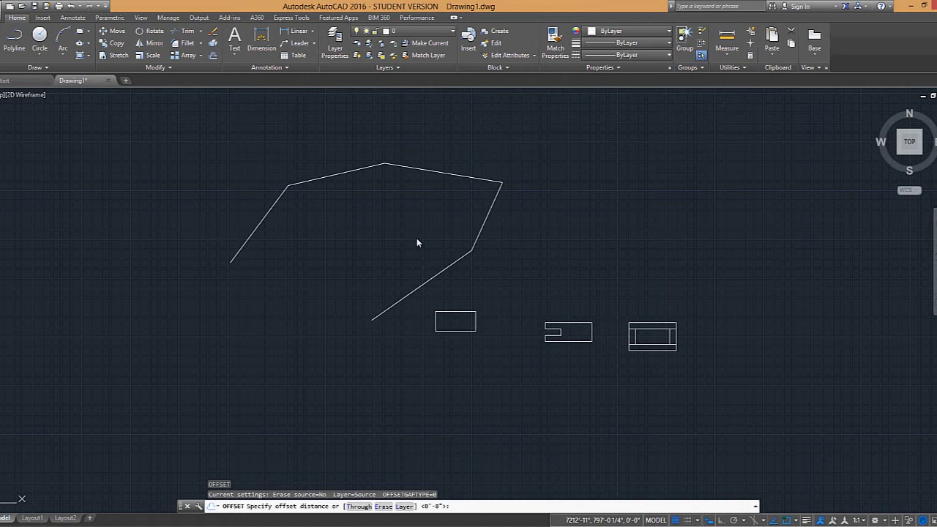
pyautogui.rightClick(417, 242)
pyautogui.click(440, 253)
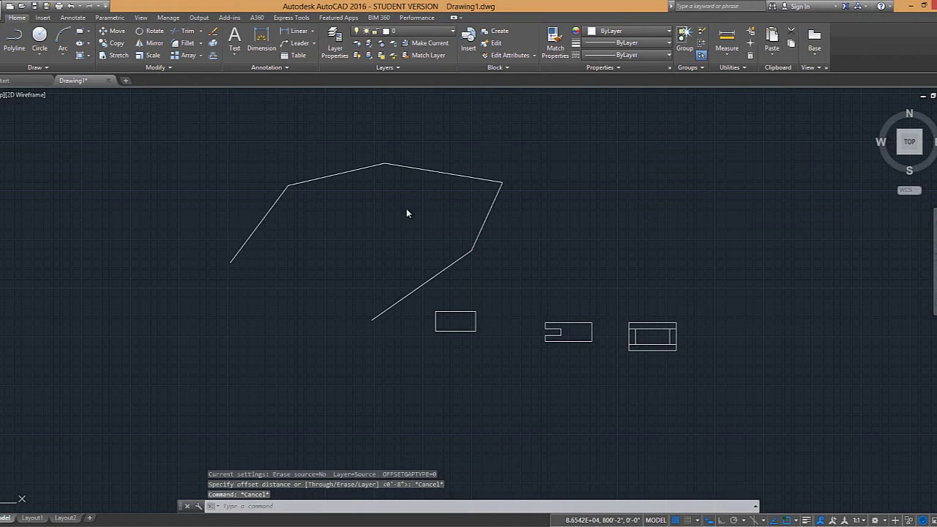
pyautogui.press('Return')
pyautogui.write('6')
pyautogui.press('Return')
pyautogui.click(413, 168)
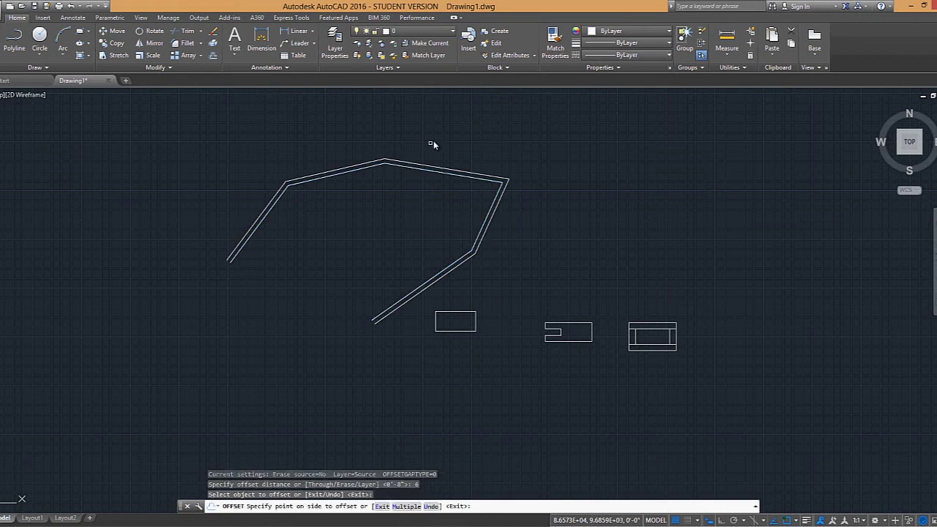
pyautogui.click(434, 238)
pyautogui.press('Escape')
# Rotate the rectangle about its top edge's midpoint with the Reference option, using the top edge as reference and 54 as the new angle
pyautogui.scroll(3, 435, 242)
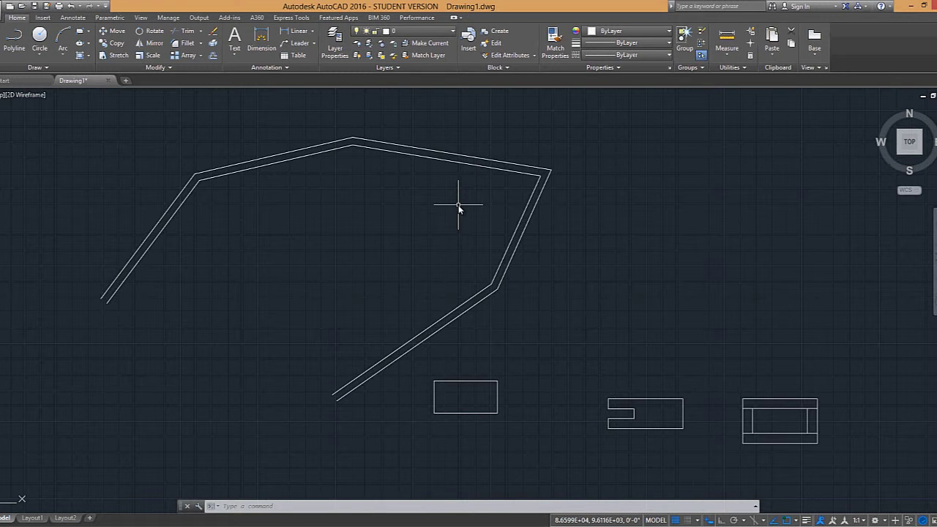
pyautogui.write('ro')
pyautogui.press('Return')
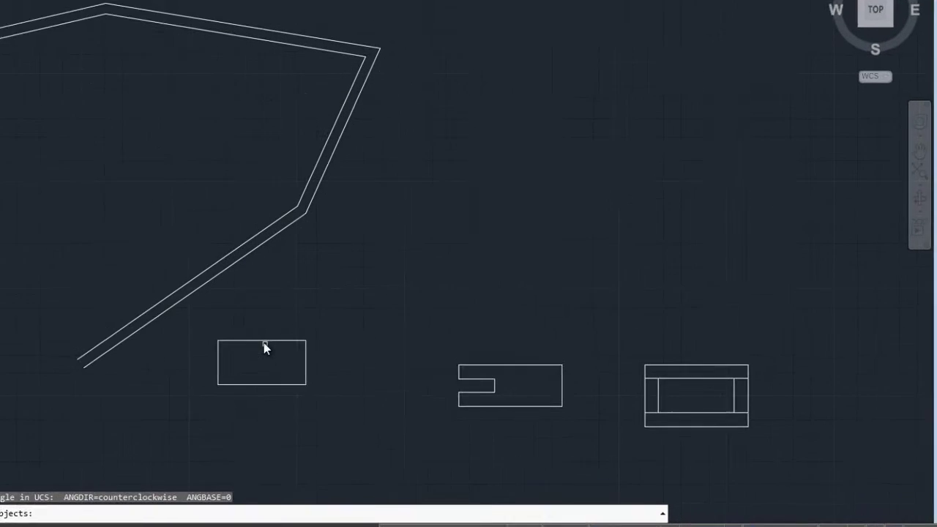
pyautogui.click(264, 341)
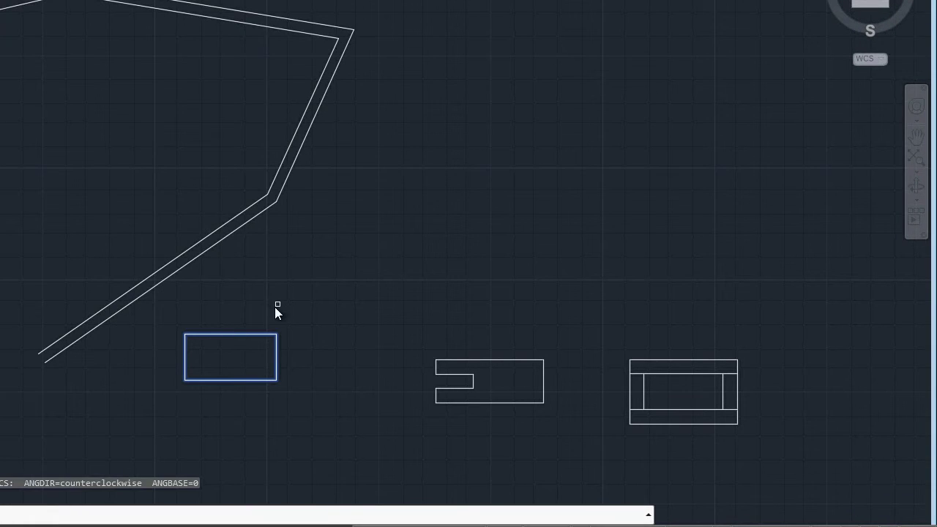
pyautogui.press('Return')
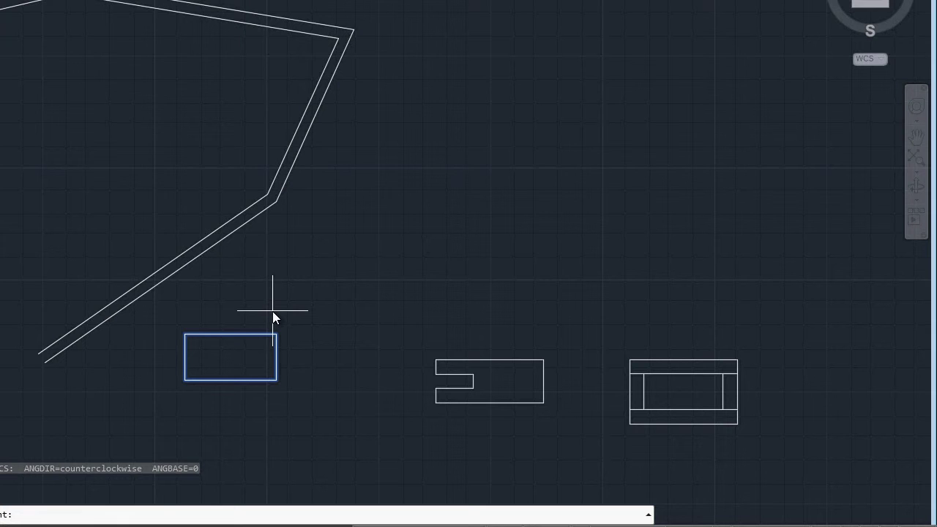
pyautogui.click(231, 334)
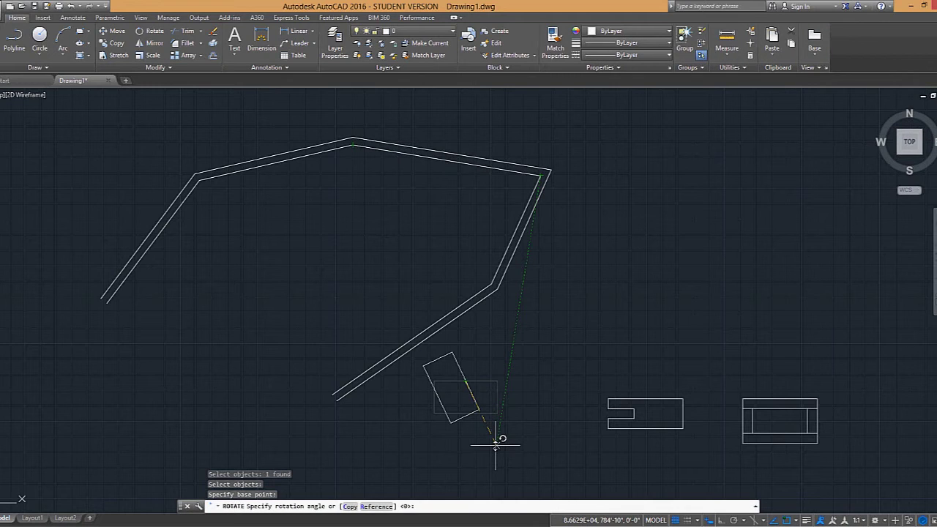
pyautogui.write('r')
pyautogui.press('Return')
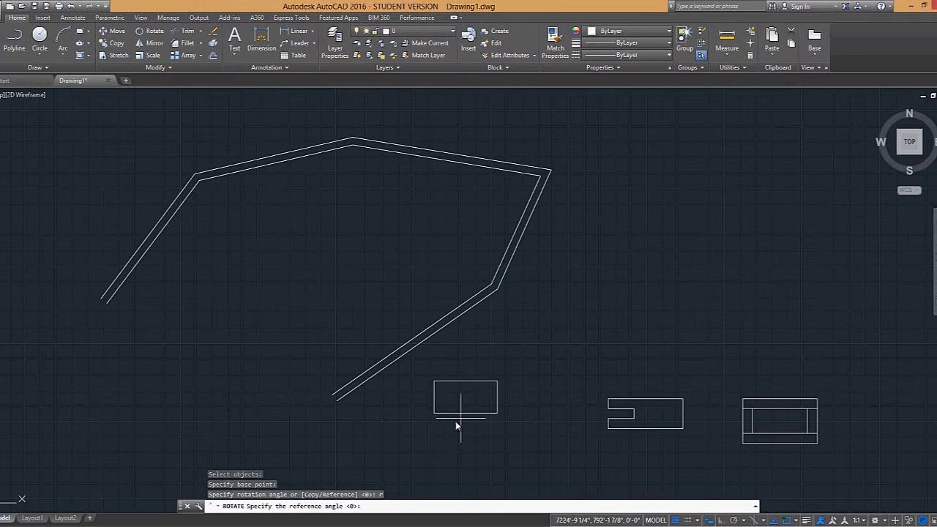
pyautogui.scroll(4, 455, 425)
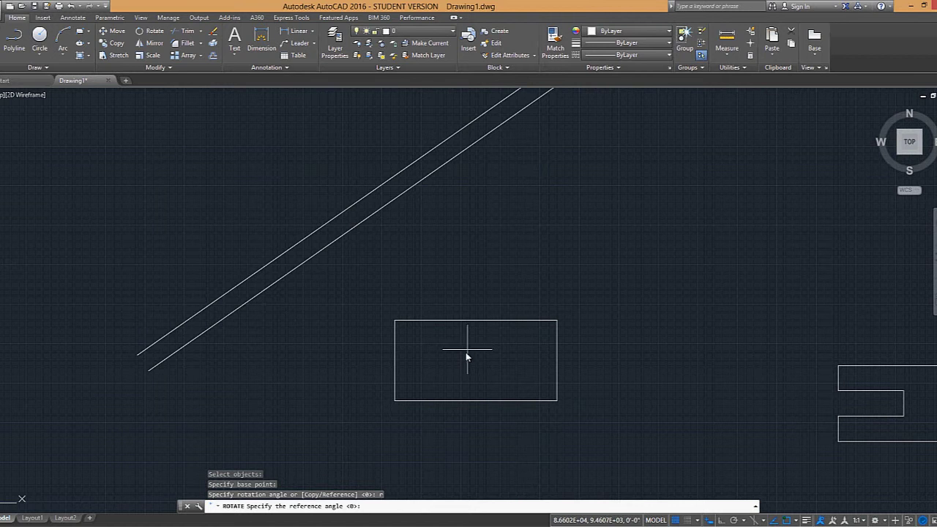
pyautogui.click(394, 320)
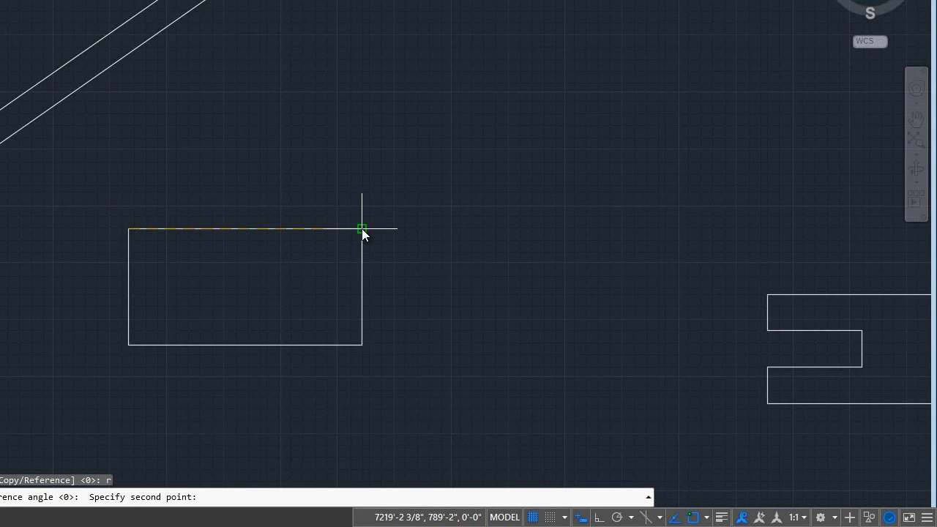
pyautogui.click(362, 228)
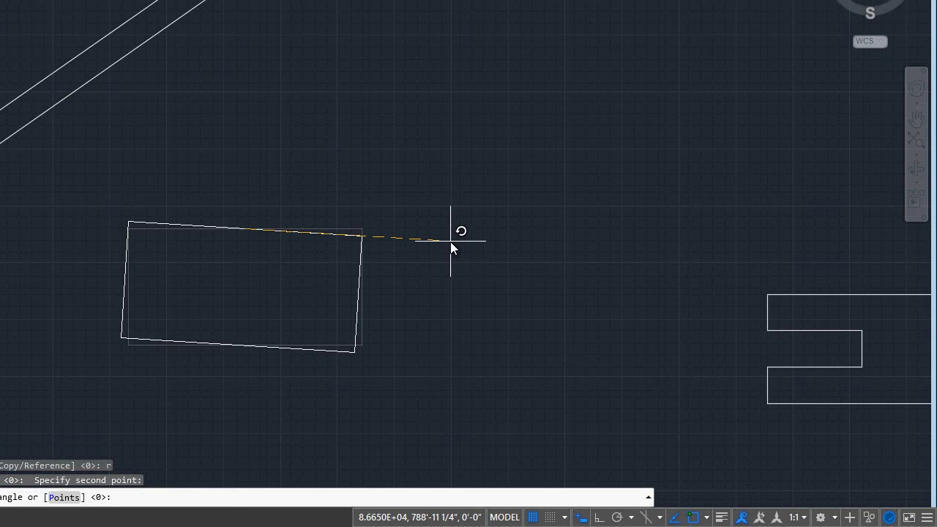
pyautogui.click(451, 241)
pyautogui.write('54')
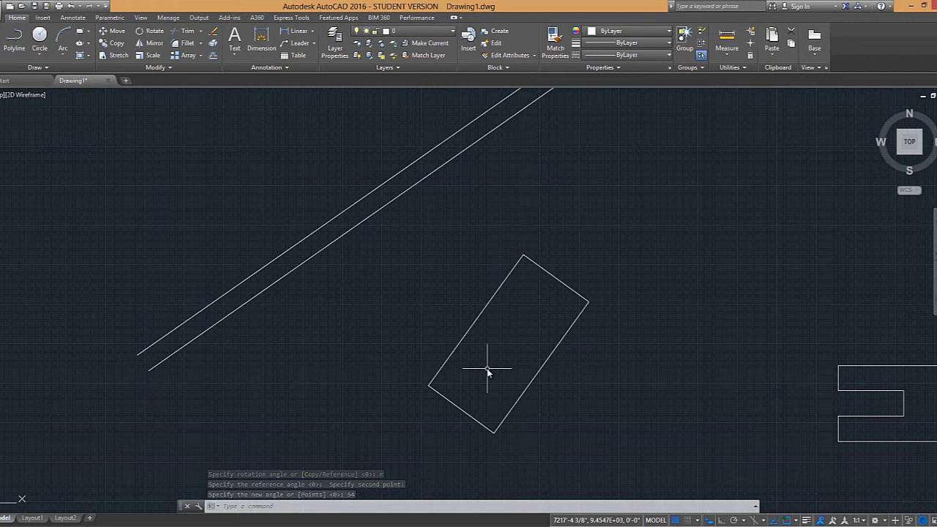
# Rotate the rectangle about its upper-left long edge's midpoint, using Reference and Points to align that edge with the inner polyline's upper-right segment
pyautogui.scroll(-4, 568, 320)
pyautogui.moveTo(537, 360); pyautogui.dragTo(508, 394, button='middle')
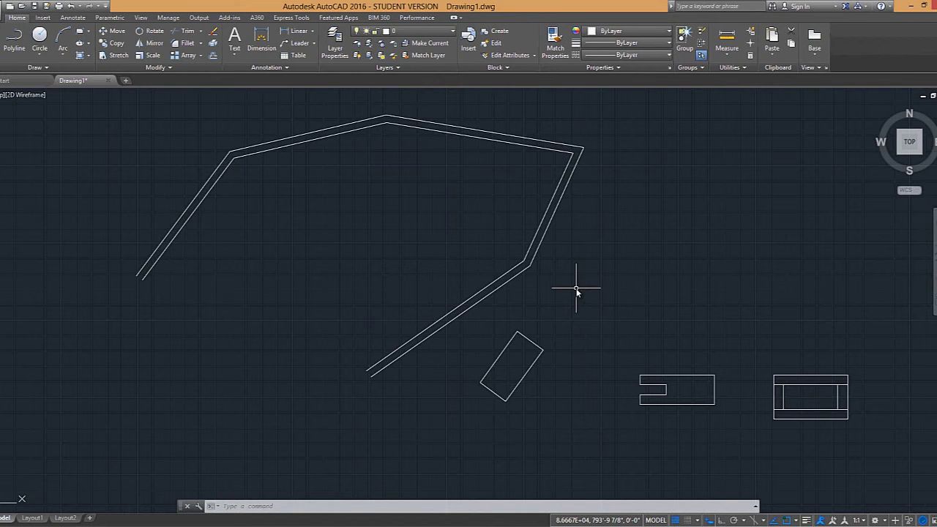
pyautogui.write('ro')
pyautogui.press('Return')
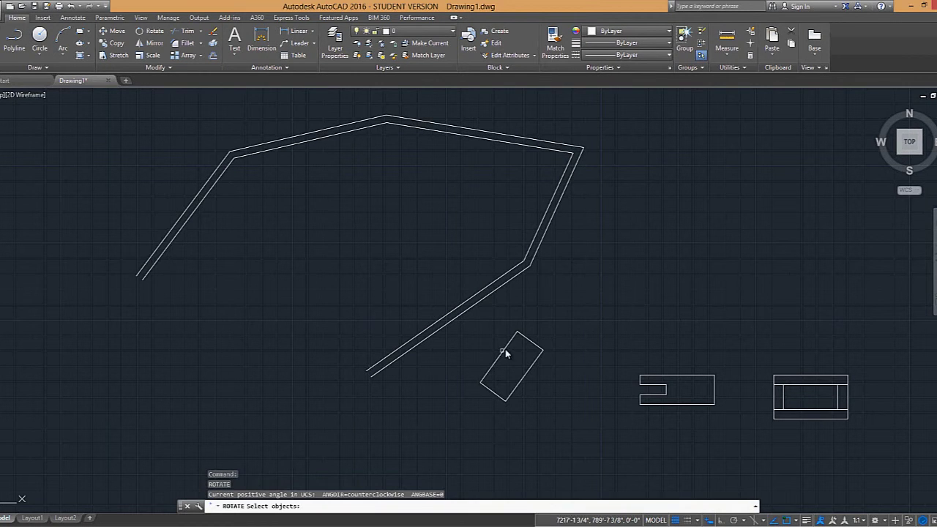
pyautogui.click(505, 354)
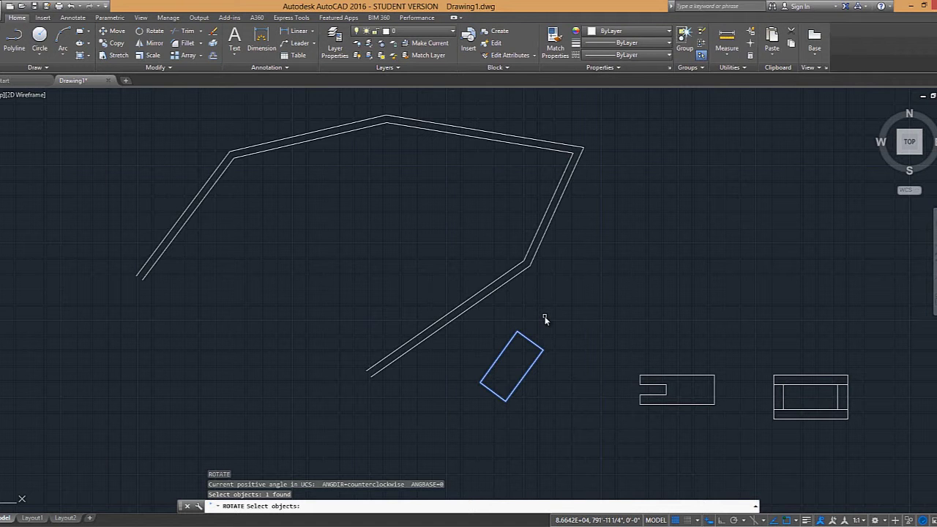
pyautogui.press('Return')
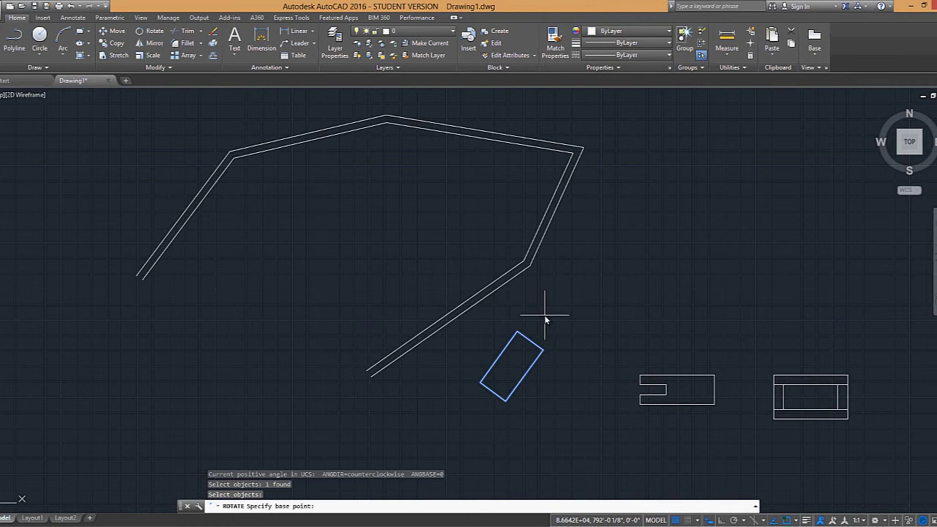
pyautogui.click(498, 358)
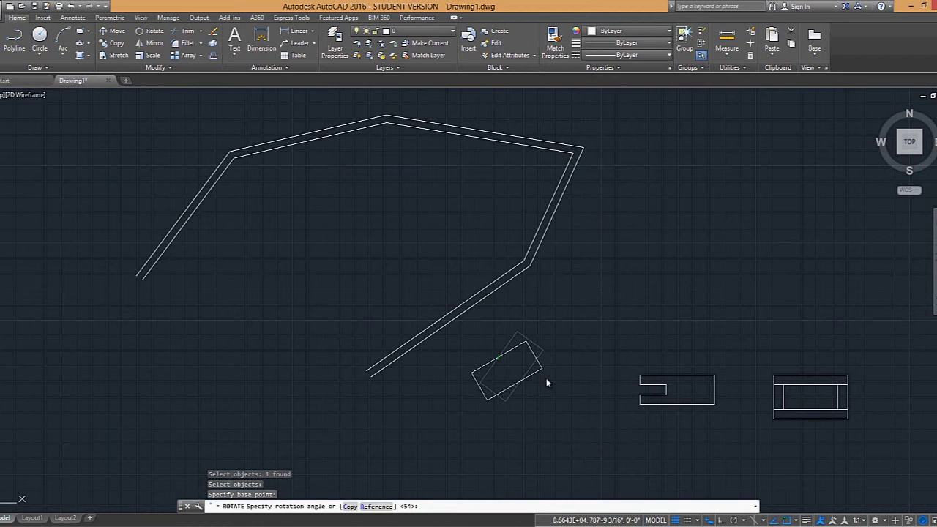
pyautogui.write('r')
pyautogui.press('Return')
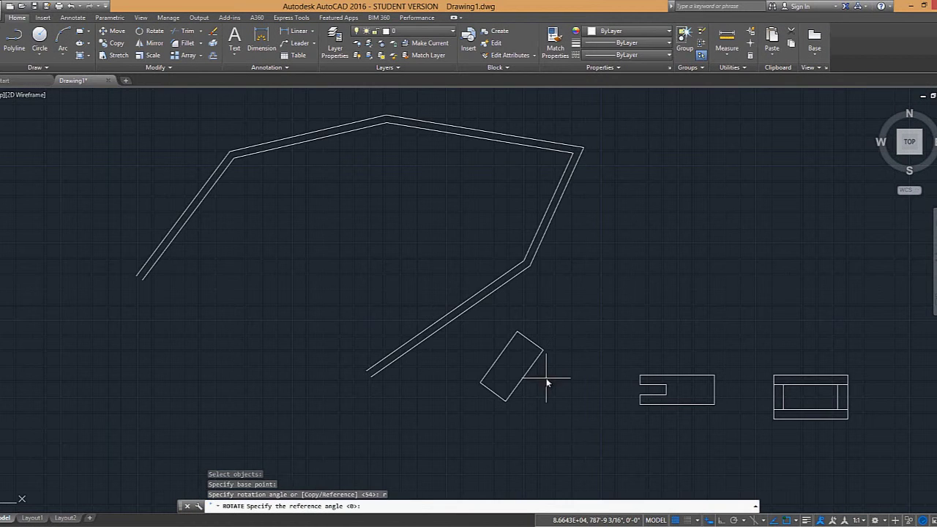
pyautogui.click(479, 381)
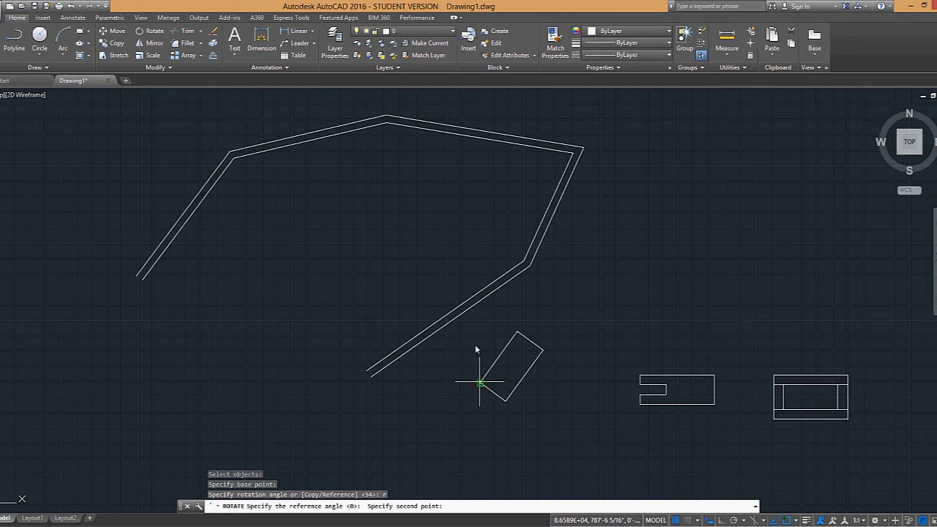
pyautogui.click(517, 333)
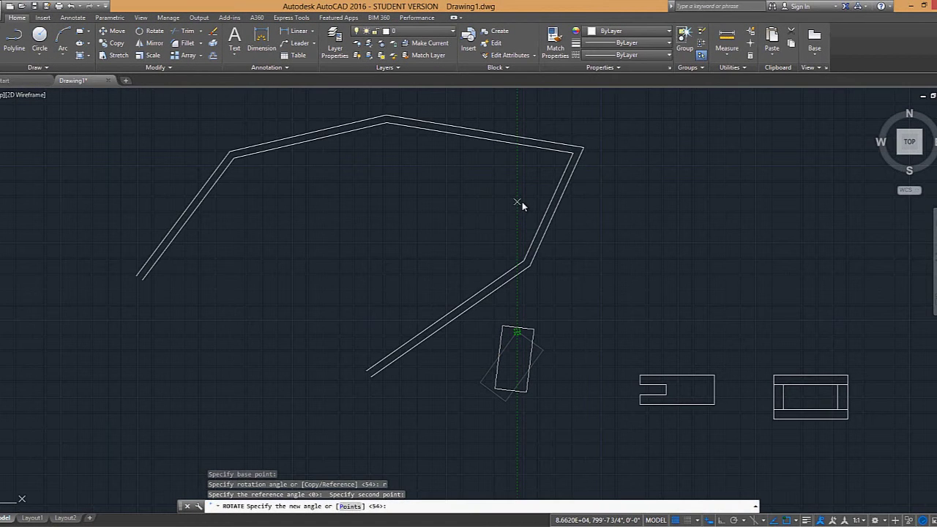
pyautogui.write('p')
pyautogui.press('Return')
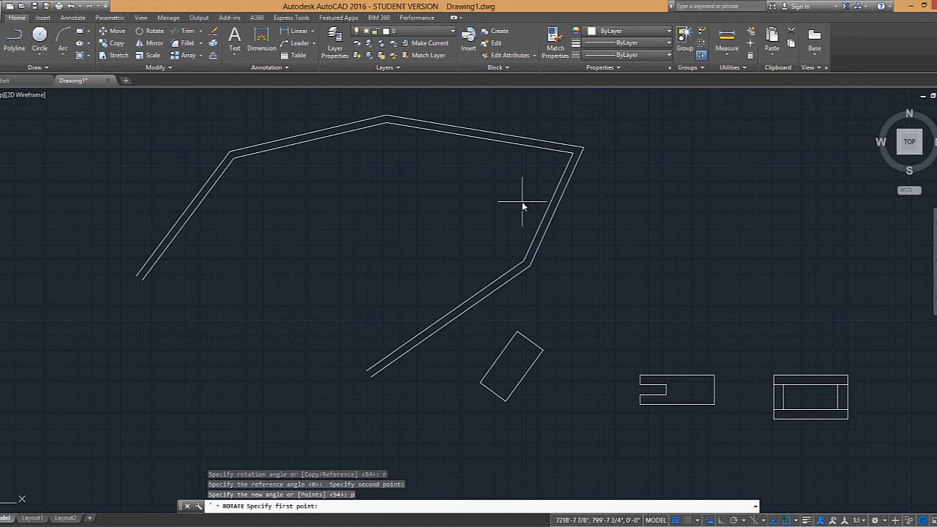
pyautogui.click(386, 121)
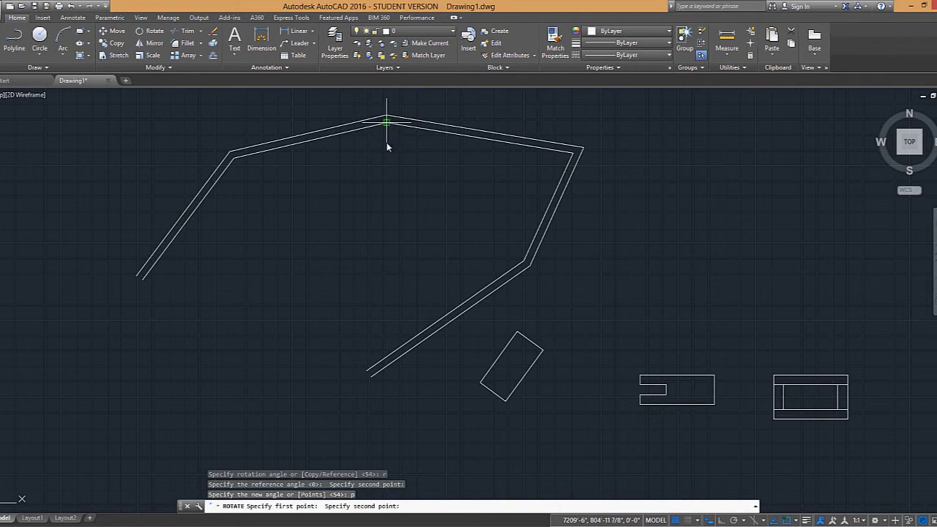
pyautogui.click(574, 153)
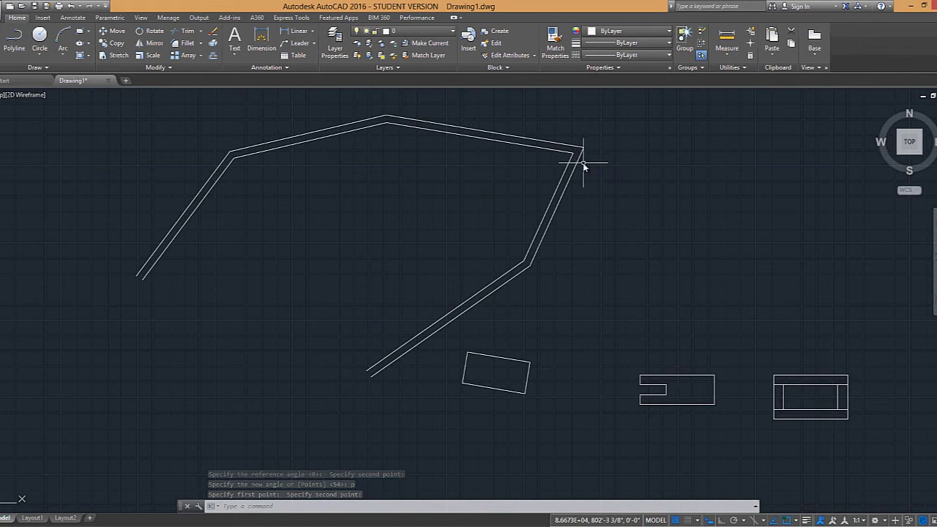
# Move the rotated rectangle up inside the polylines, just below the inner polyline's upper-right segment
pyautogui.write('m')
pyautogui.press('Return')
pyautogui.click(549, 386)
pyautogui.click(516, 370)
pyautogui.press('Return')
pyautogui.click(693, 328)
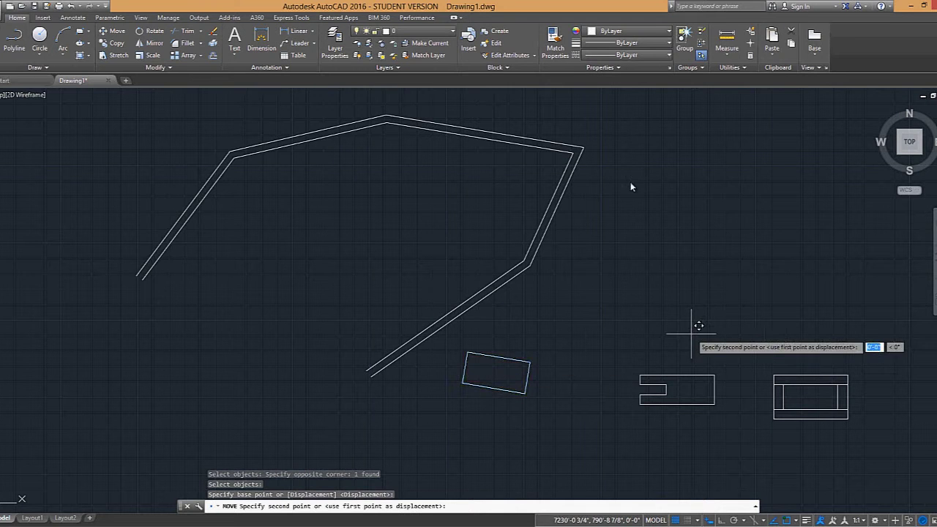
pyautogui.click(659, 109)
pyautogui.scroll(5, 460, 153)
pyautogui.scroll(-6, 539, 308)
pyautogui.moveTo(630, 306); pyautogui.dragTo(548, 281, button='middle')
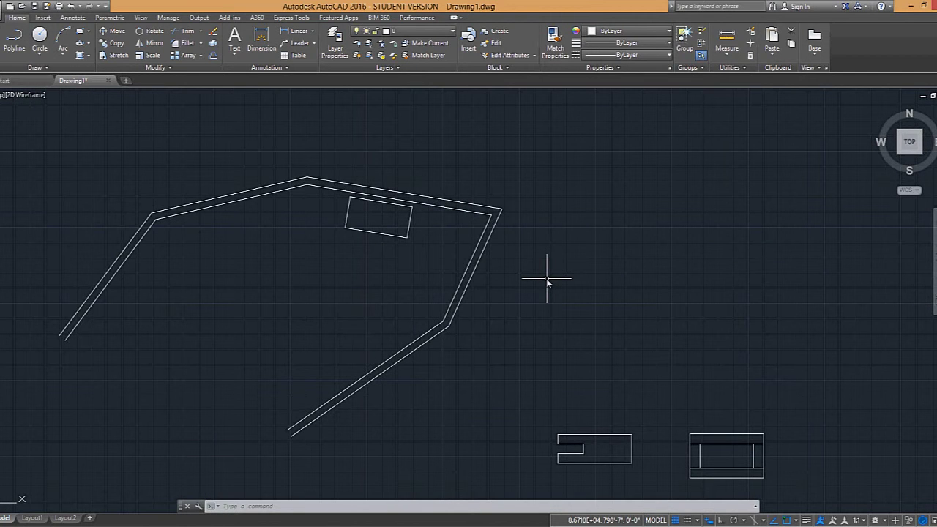
pyautogui.moveTo(387, 279); pyautogui.dragTo(441, 281, button='middle')
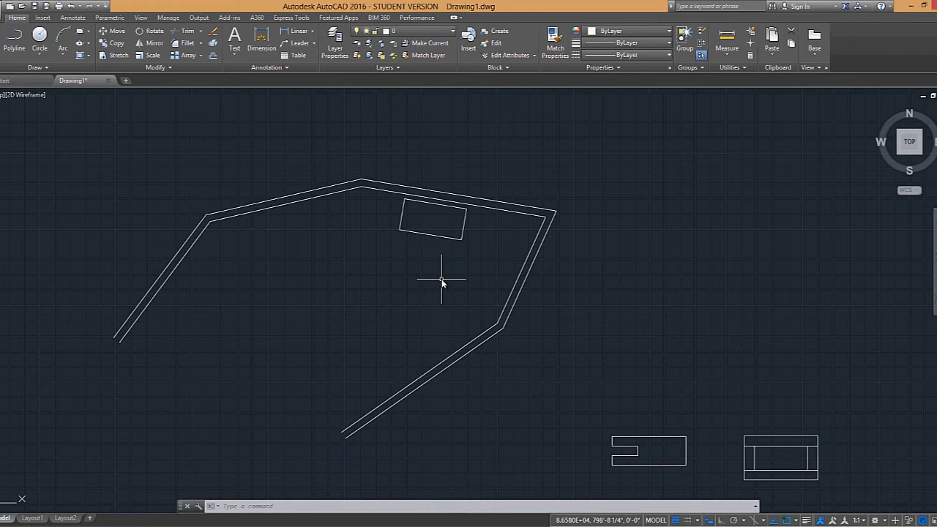
# Copy the rectangle once to the open area below and left of the original, inside the polylines
pyautogui.write('co')
pyautogui.press('Return')
pyautogui.click(463, 268)
pyautogui.click(423, 249)
pyautogui.press('Return')
pyautogui.click(423, 253)
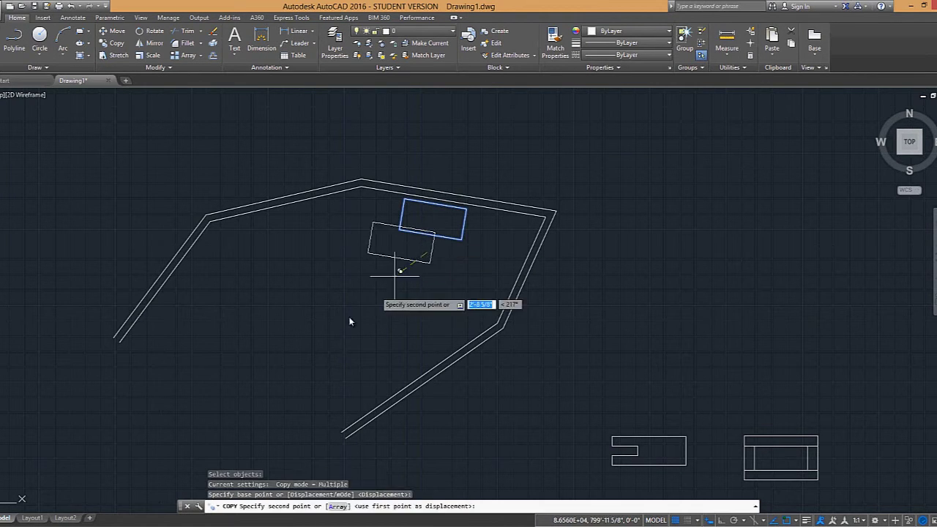
pyautogui.click(347, 316)
pyautogui.press('Escape')
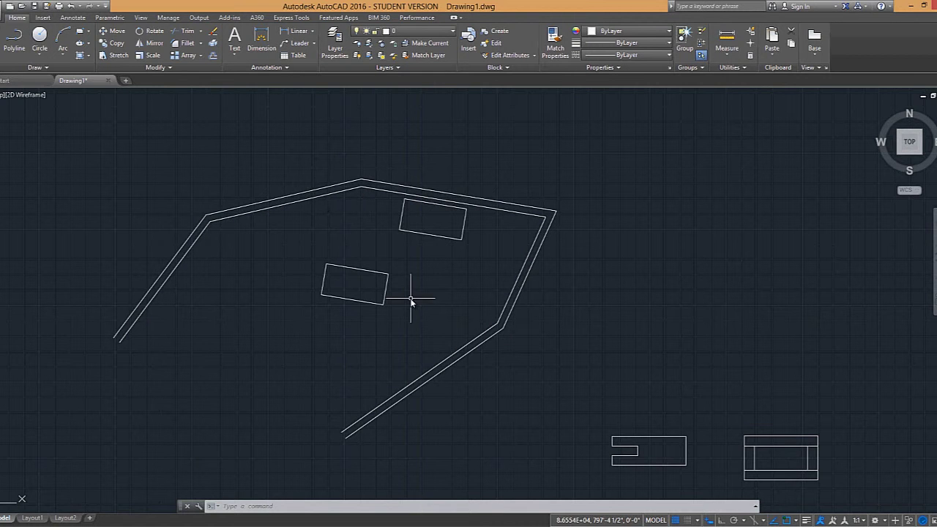
# Erase the original rectangle beside the inner polyline's upper-right segment
pyautogui.click(475, 262)
pyautogui.click(441, 234)
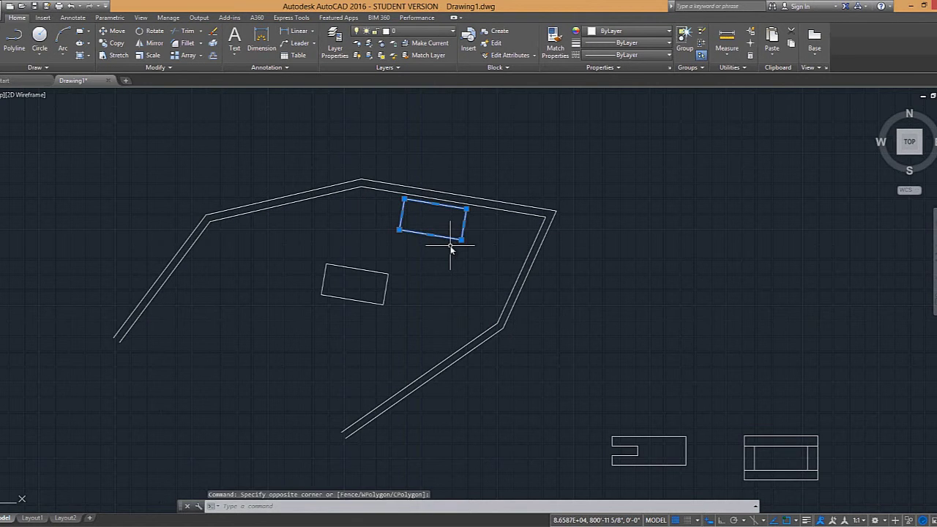
pyautogui.write('e')
pyautogui.press('Return')
pyautogui.moveTo(429, 257); pyautogui.dragTo(441, 255, button='middle')
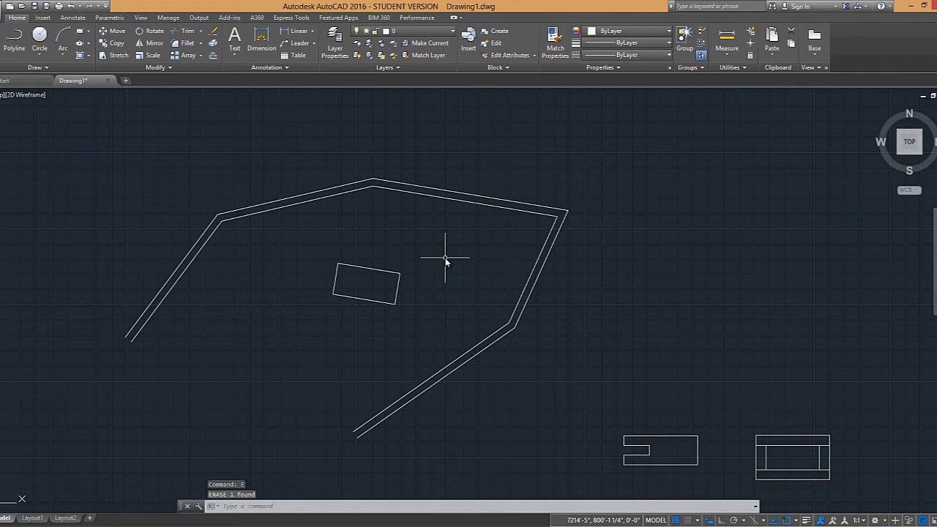
# Rotate the remaining rectangle about its top edge's midpoint, using Reference and Points to align that edge with the inner polyline's upper-left segment
pyautogui.write('ro')
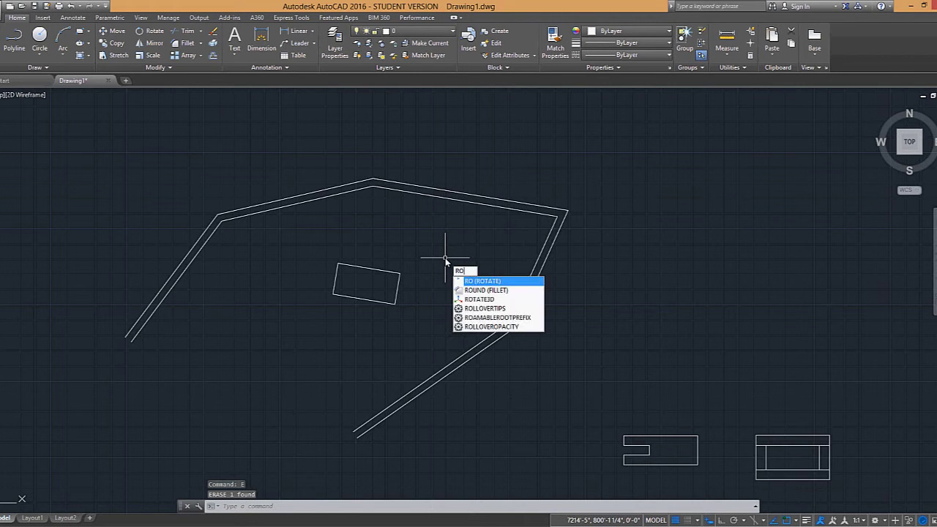
pyautogui.press('Return')
pyautogui.click(387, 282)
pyautogui.click(380, 243)
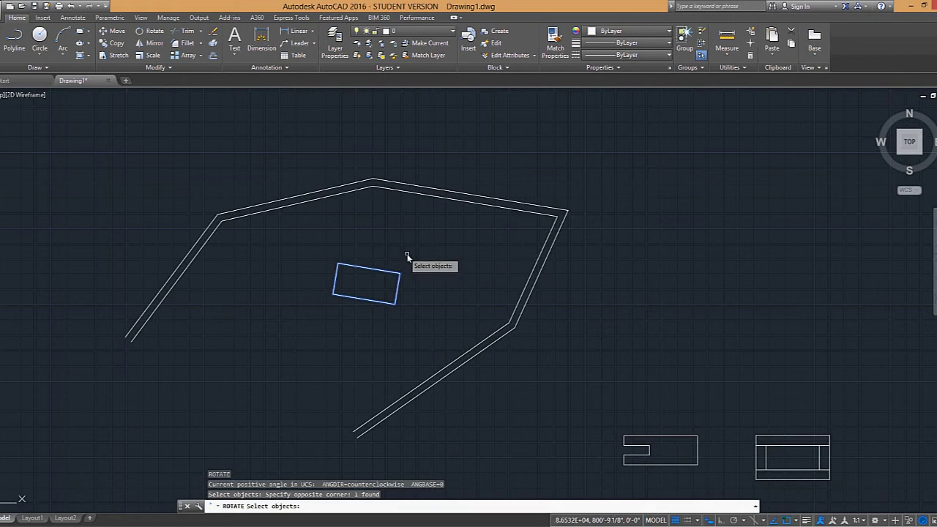
pyautogui.press('Return')
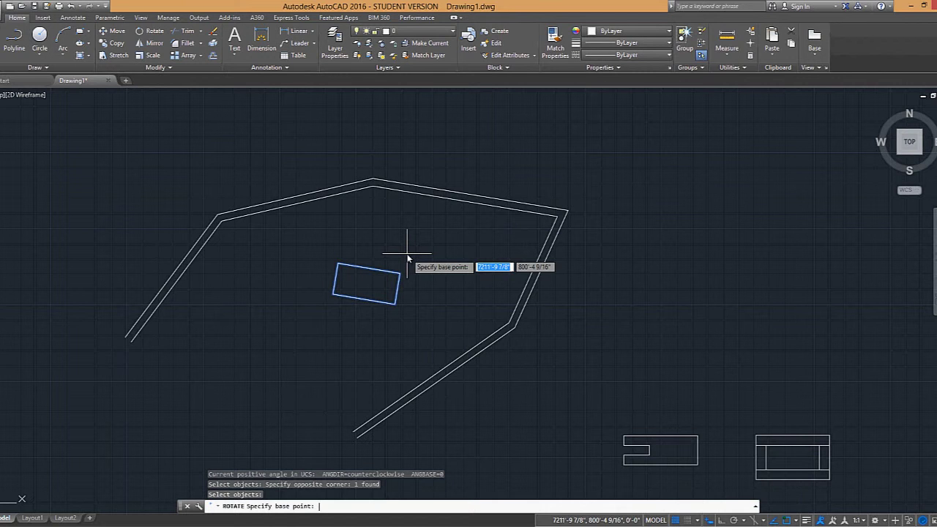
pyautogui.click(369, 271)
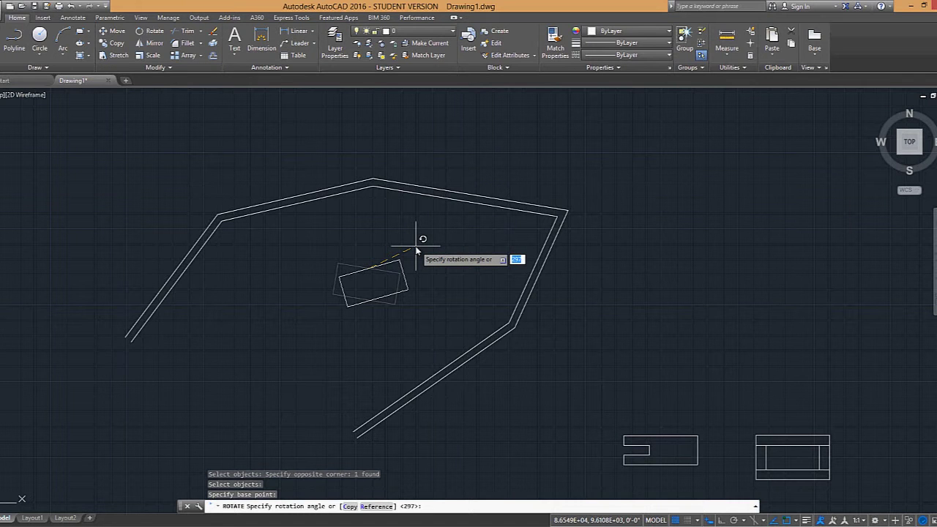
pyautogui.write('r')
pyautogui.press('Return')
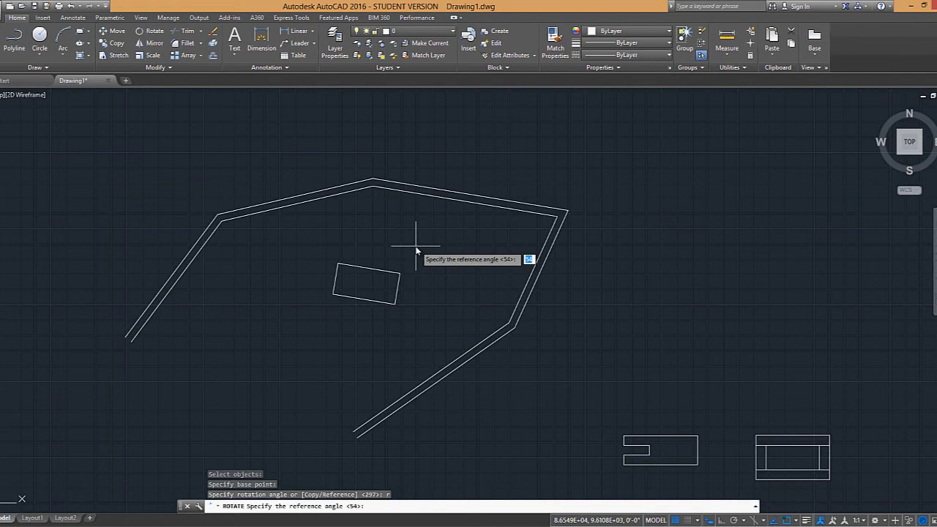
pyautogui.click(338, 264)
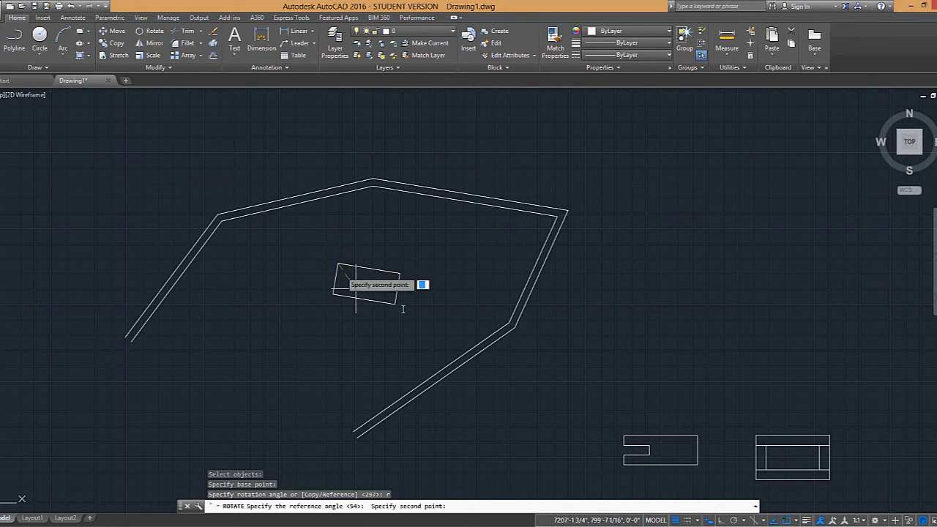
pyautogui.click(402, 268)
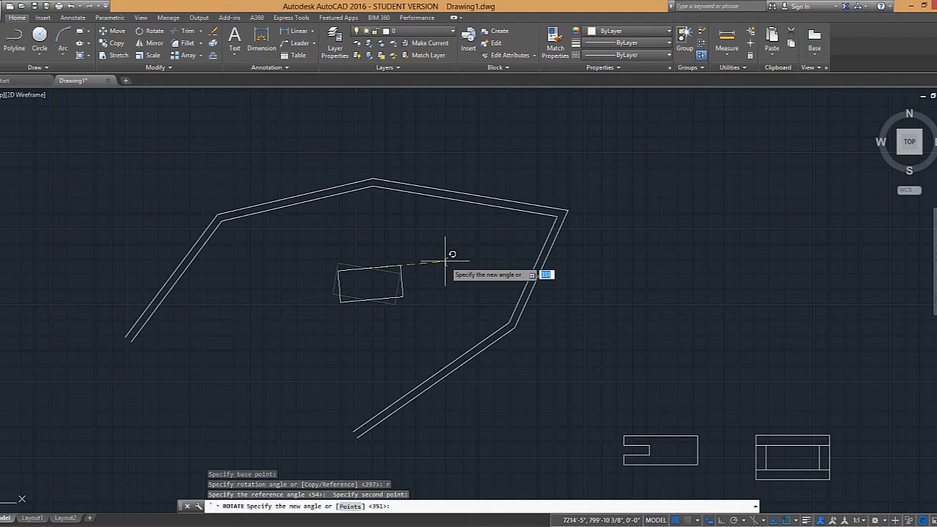
pyautogui.write('p')
pyautogui.press('Return')
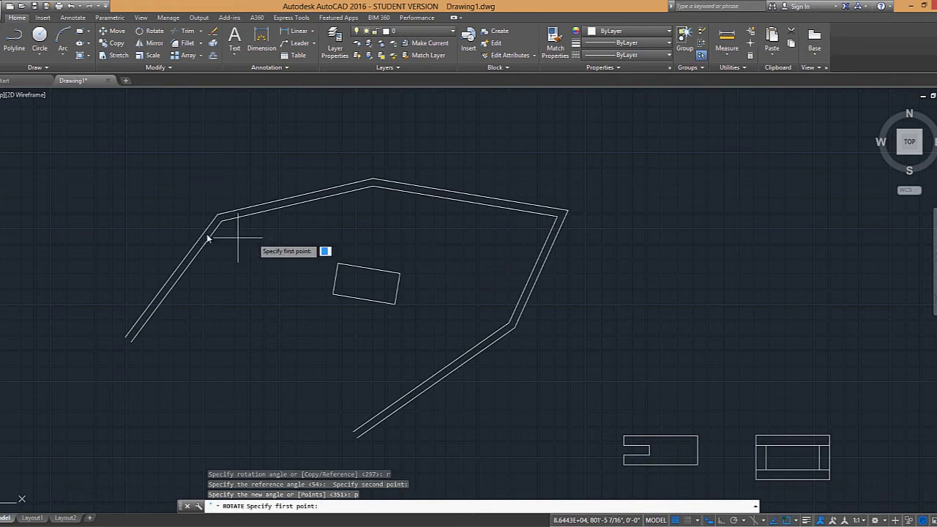
pyautogui.click(221, 219)
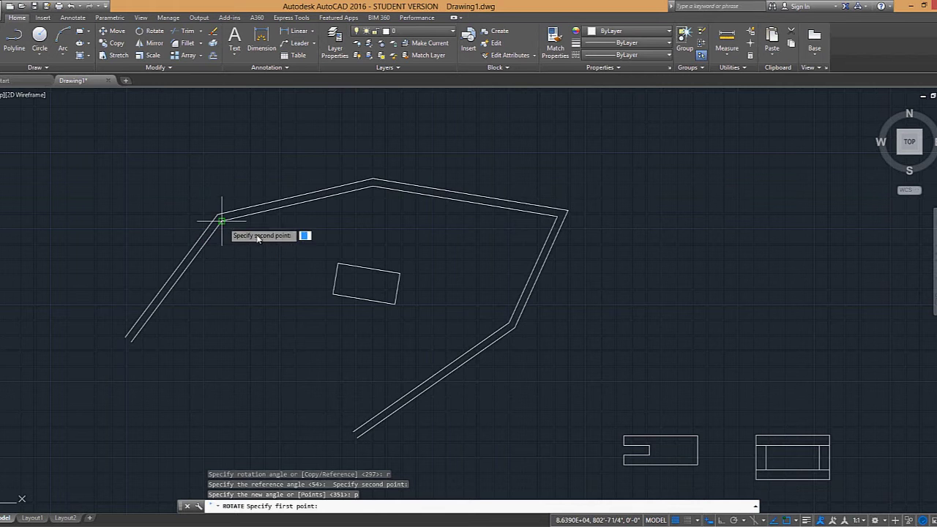
pyautogui.click(373, 186)
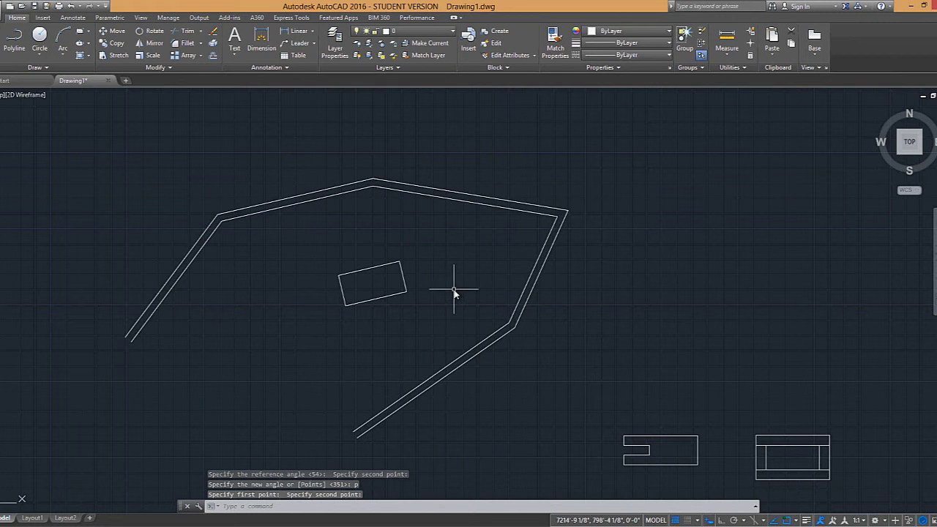
# Move the rectangle by its top edge's midpoint onto the midpoint of the inner polyline's upper-left segment
pyautogui.write('m')
pyautogui.press('Return')
pyautogui.click(398, 289)
pyautogui.click(373, 236)
pyautogui.press('Return')
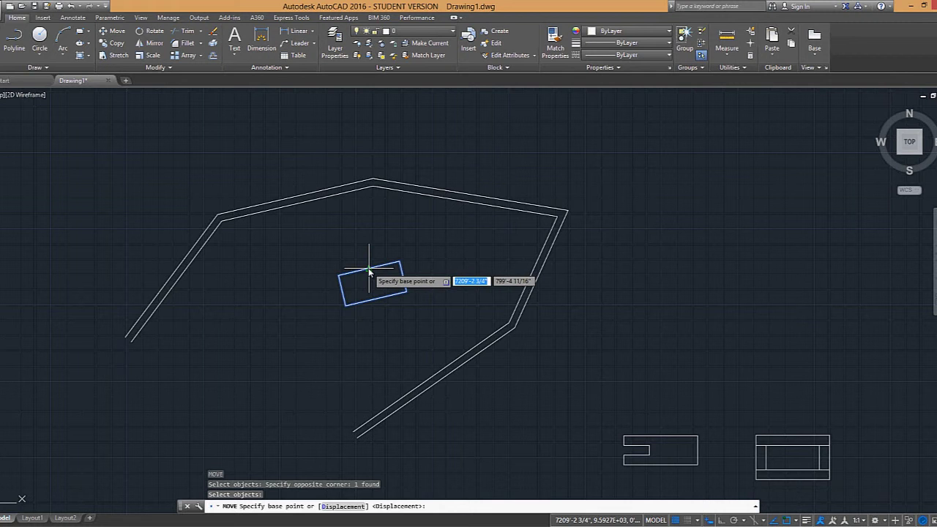
pyautogui.click(369, 269)
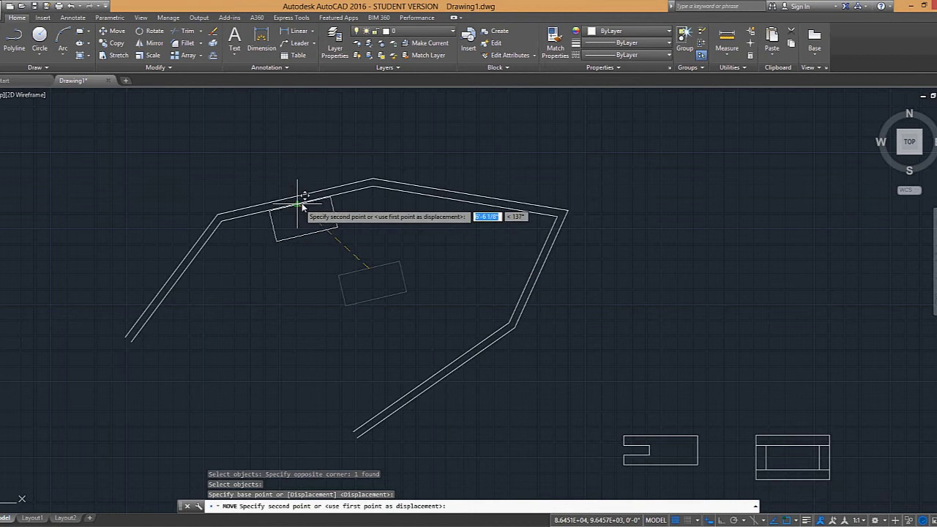
pyautogui.click(298, 204)
pyautogui.scroll(10, 293, 216)
pyautogui.scroll(-8, 466, 236)
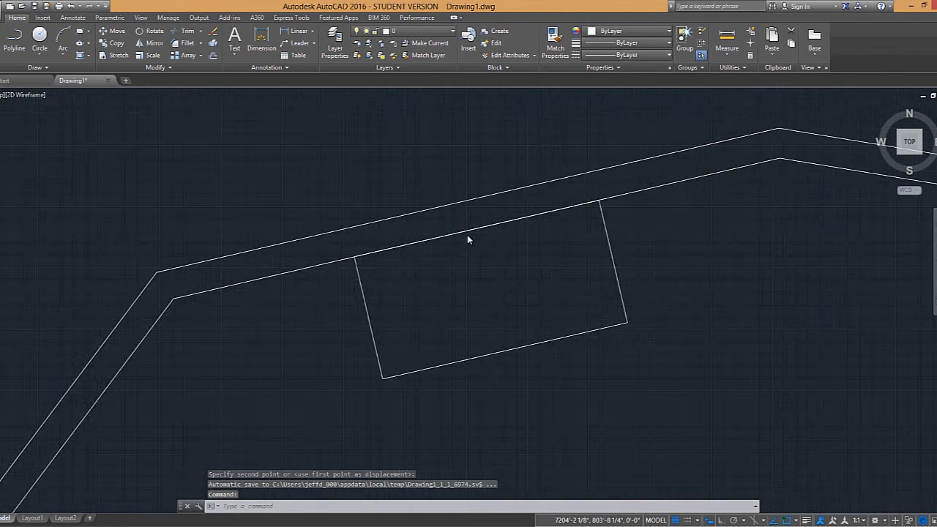
# Scale the rectangle about its top edge's midpoint, using Reference and Points to match that edge to the inner polyline segment's full length
pyautogui.moveTo(533, 250); pyautogui.dragTo(491, 260, button='middle')
pyautogui.write('sc')
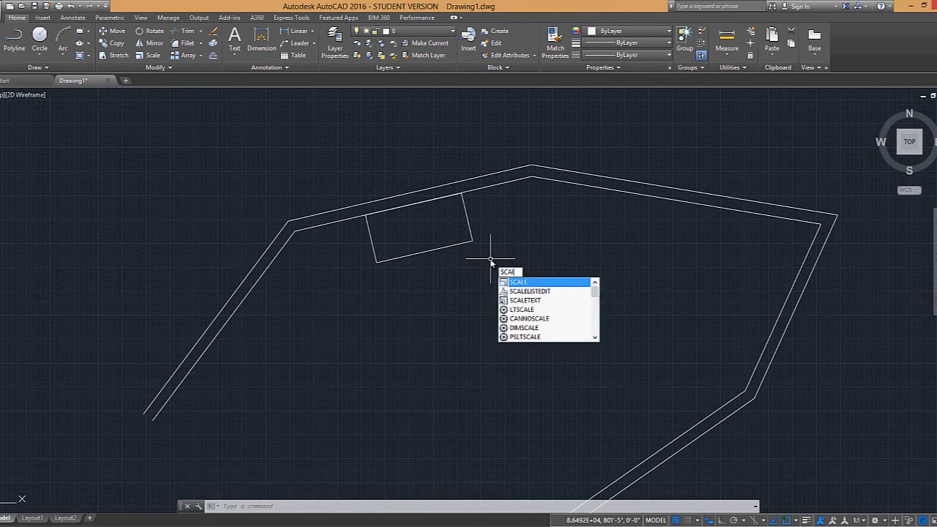
pyautogui.press('Return')
pyautogui.click(472, 268)
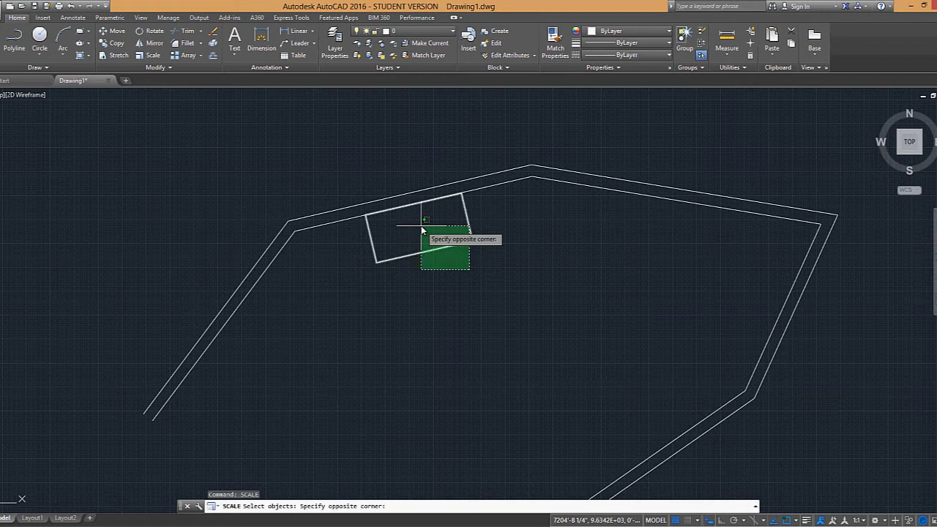
pyautogui.click(422, 229)
pyautogui.press('Return')
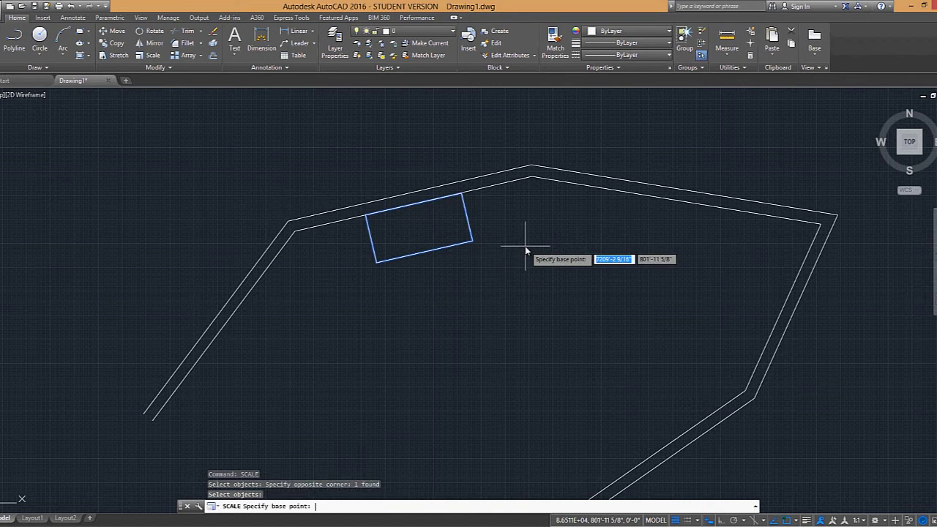
pyautogui.click(413, 205)
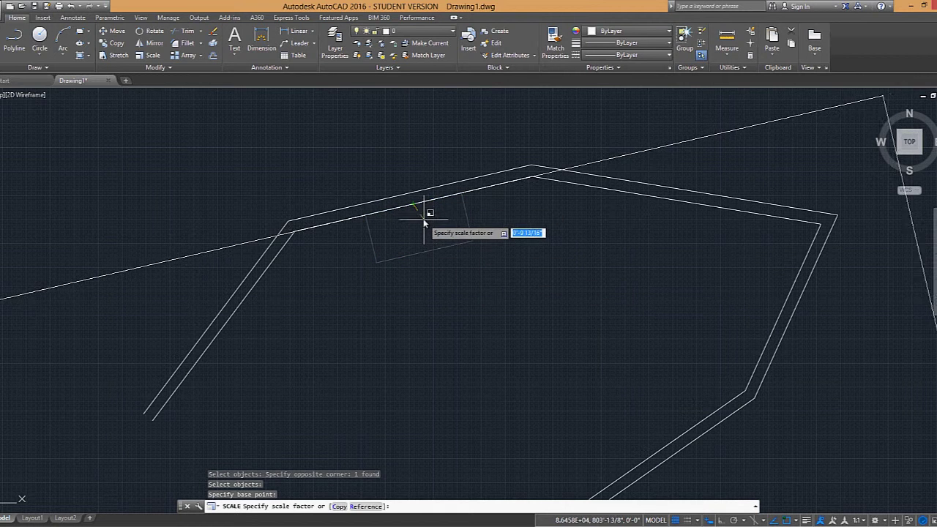
pyautogui.write('r')
pyautogui.press('Return')
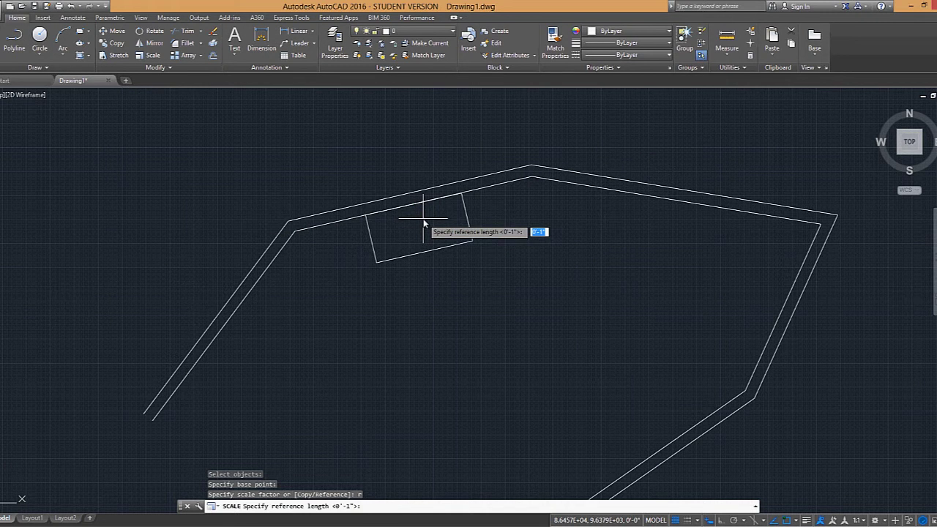
pyautogui.click(365, 217)
pyautogui.click(461, 192)
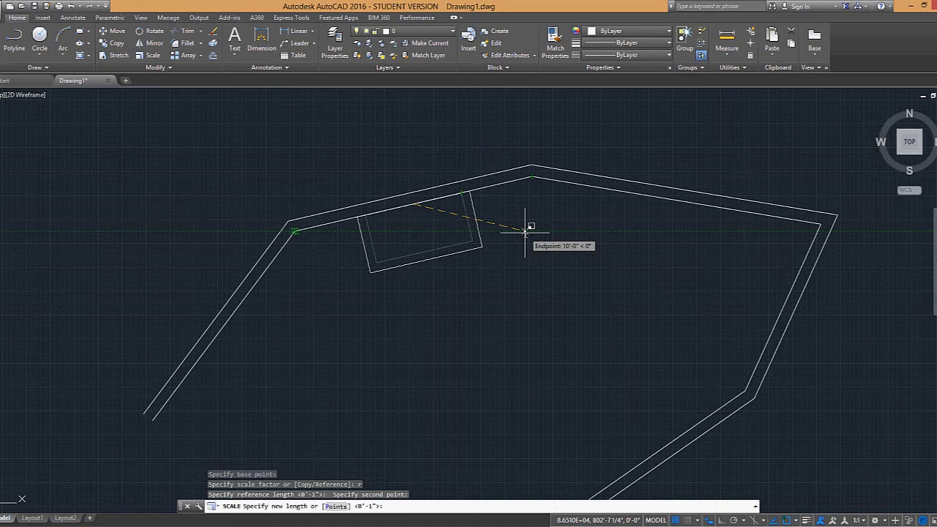
pyautogui.write('p')
pyautogui.press('Return')
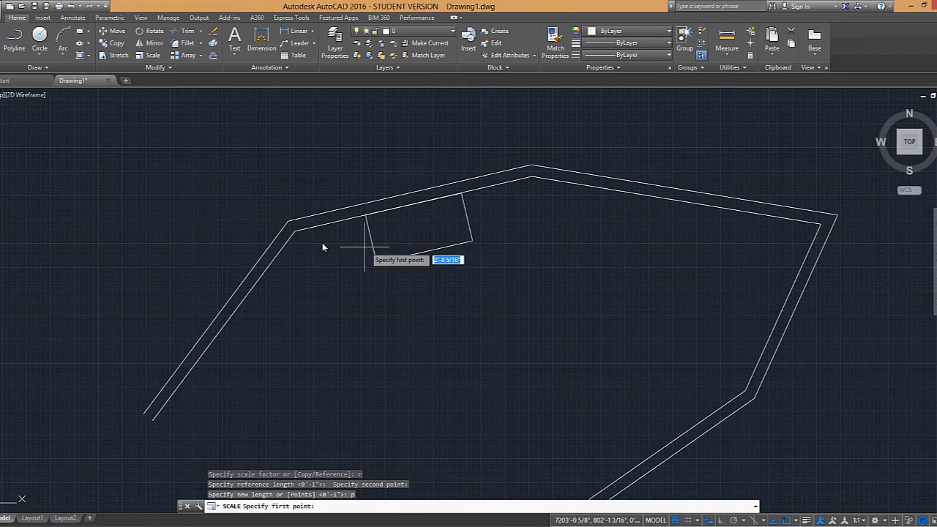
pyautogui.click(294, 231)
pyautogui.click(531, 167)
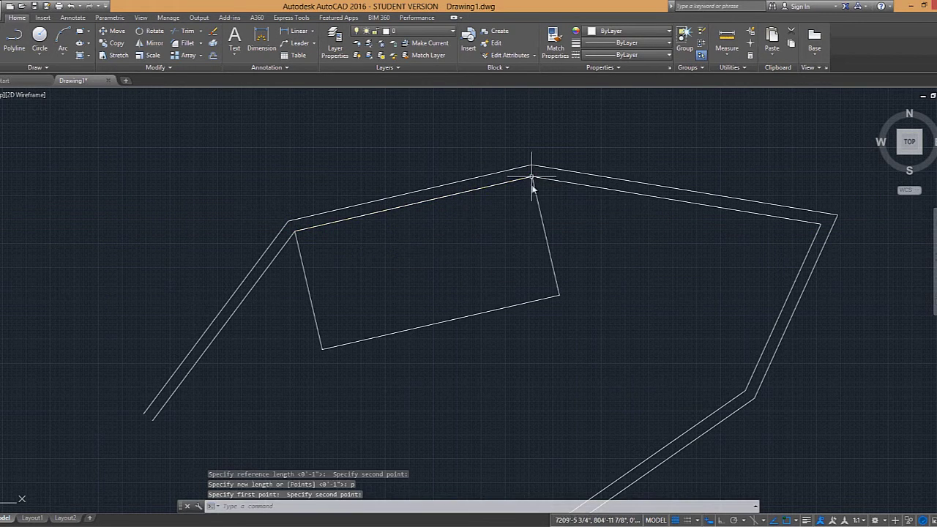
pyautogui.scroll(8, 524, 159)
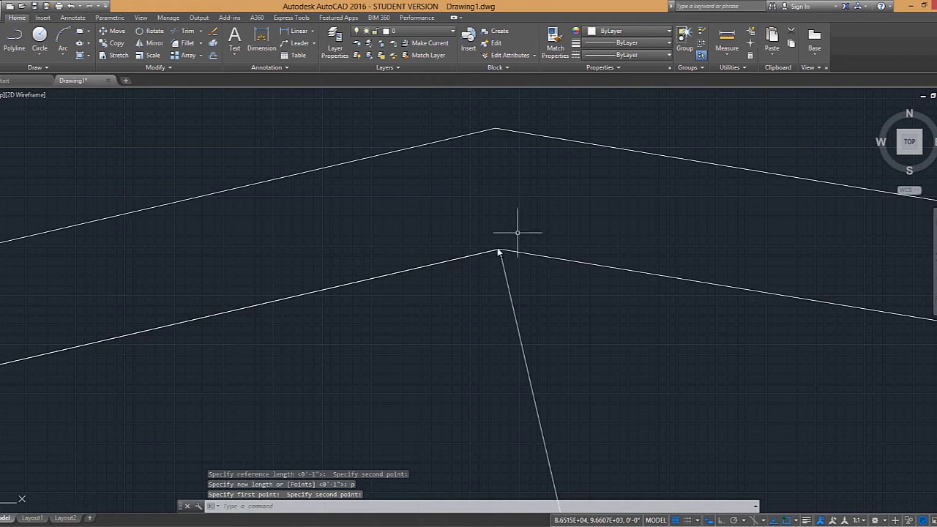
pyautogui.scroll(-3, 492, 249)
pyautogui.scroll(-5, 492, 249)
pyautogui.scroll(2, 510, 276)
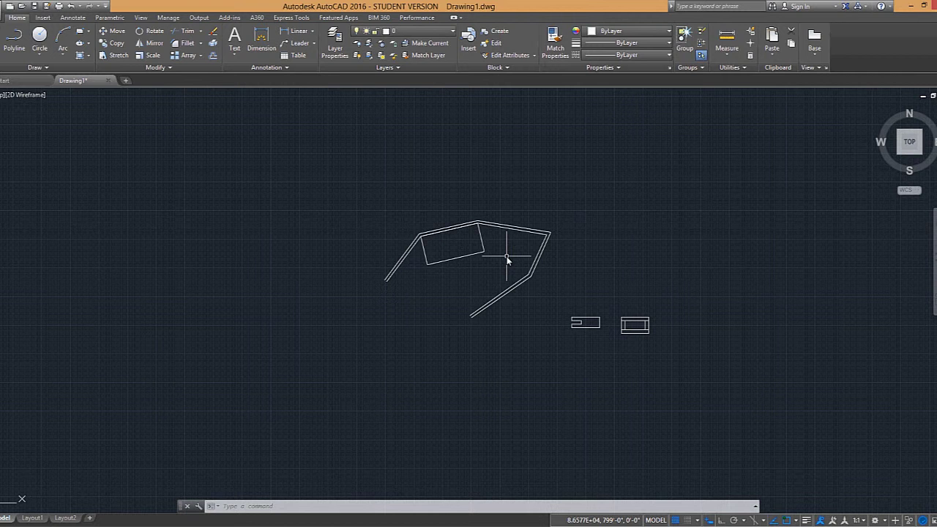
# Examine the notched rectangle's outline and slot edges by selecting them and clearing the selection
pyautogui.moveTo(512, 256); pyautogui.dragTo(490, 284, button='middle')
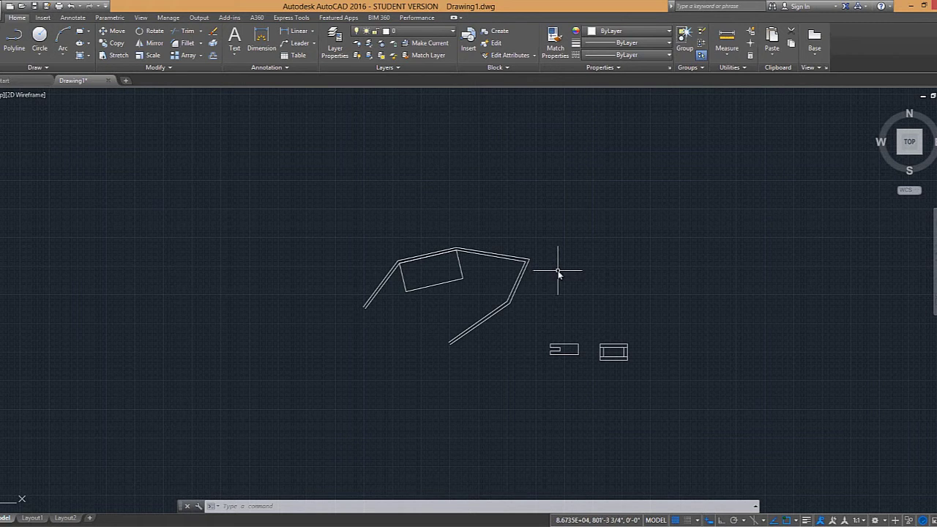
pyautogui.scroll(2, 460, 285)
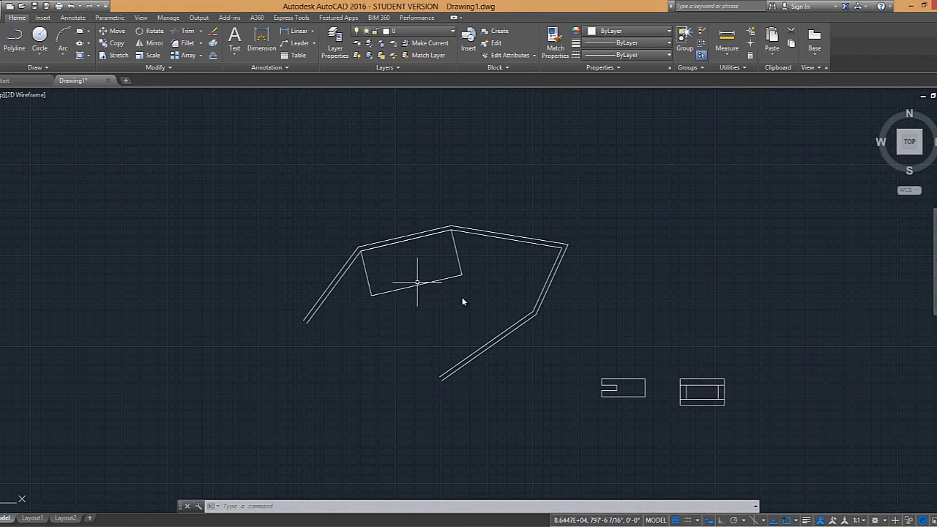
pyautogui.scroll(6, 641, 400)
pyautogui.moveTo(640, 402); pyautogui.dragTo(568, 384, button='middle')
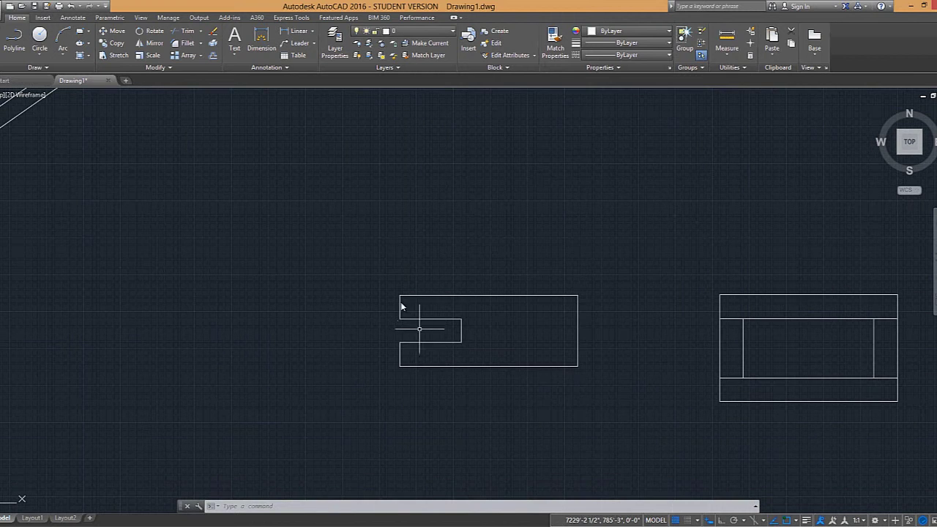
pyautogui.click(476, 301)
pyautogui.click(452, 268)
pyautogui.click(472, 353)
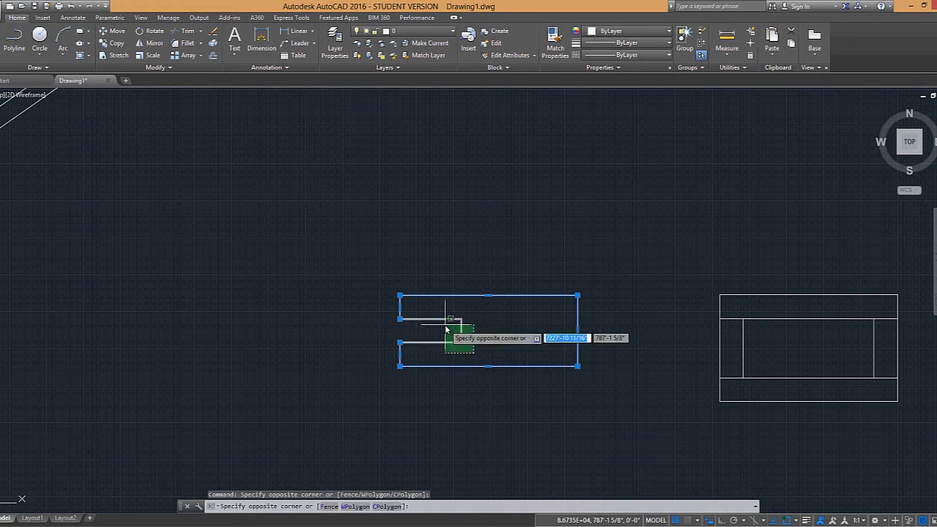
pyautogui.click(442, 314)
pyautogui.press('Escape')
pyautogui.scroll(2, 499, 334)
pyautogui.click(448, 327)
pyautogui.click(423, 300)
pyautogui.press('Escape')
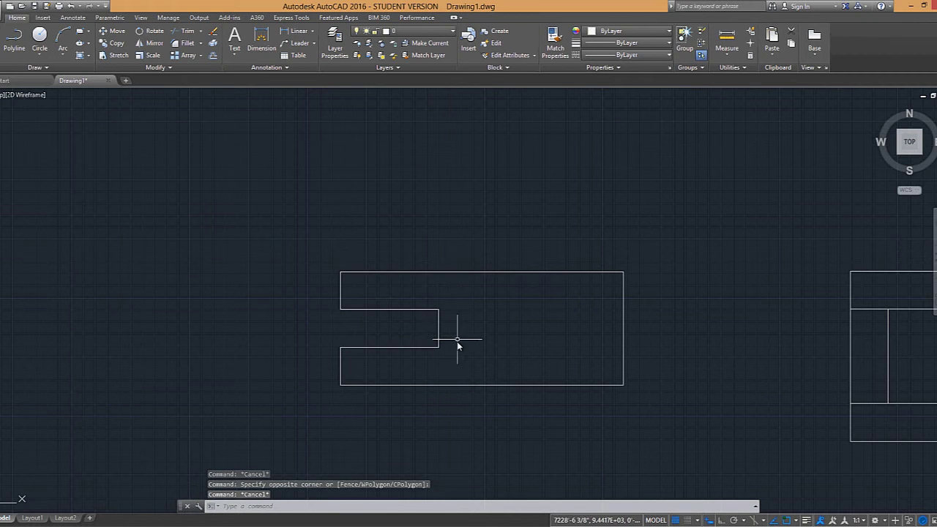
# Select the notched rectangle's slot lines and outer outline to check which pieces are separate objects, and clear the selection
pyautogui.click(457, 342)
pyautogui.click(414, 313)
pyautogui.click(505, 306)
pyautogui.click(471, 239)
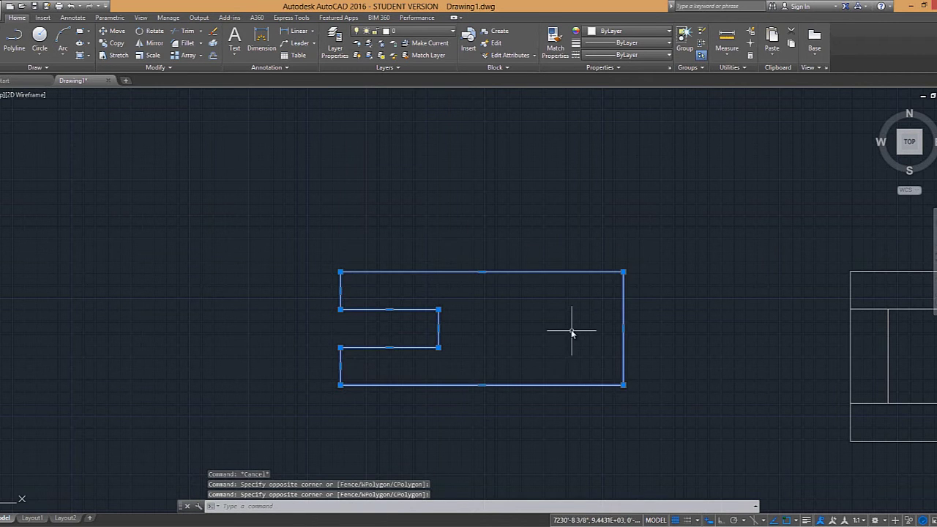
pyautogui.press('Escape')
pyautogui.scroll(-2, 567, 326)
pyautogui.click(550, 296)
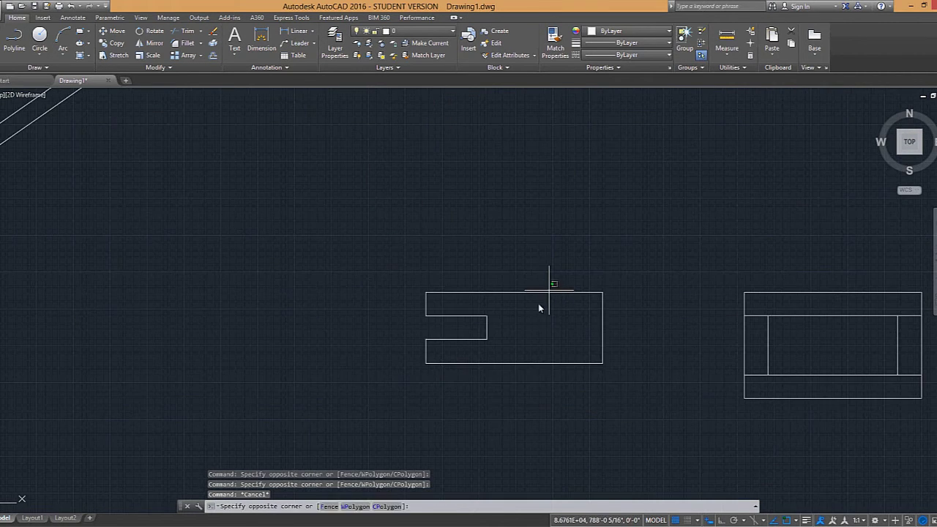
pyautogui.click(461, 330)
pyautogui.press('Escape')
# Erase the two large parallel polylines and the rectangle fitted inside them
pyautogui.scroll(-5, 517, 320)
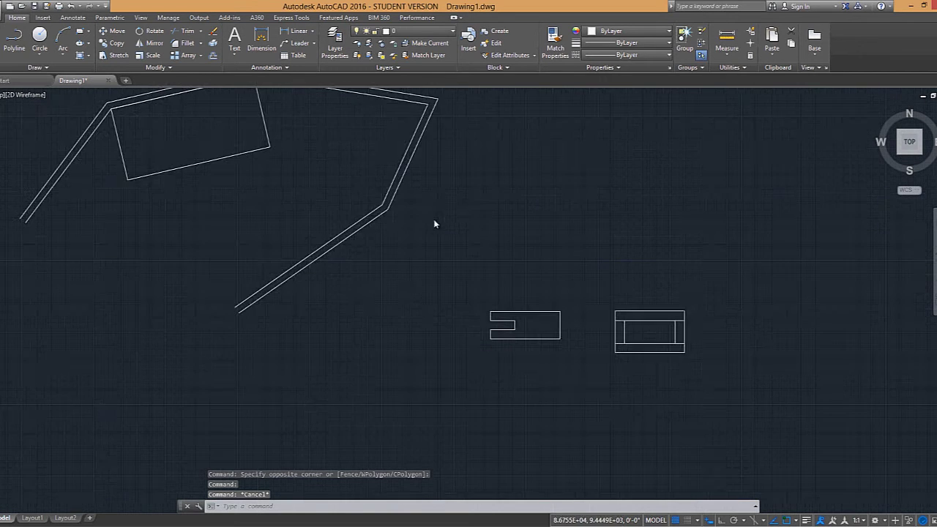
pyautogui.click(442, 289)
pyautogui.click(180, 134)
pyautogui.write('e')
pyautogui.press('Return')
# Draw a rectangle about 8'-6" by 4'-2" above the notched rectangle, and check how it selects as an object
pyautogui.moveTo(498, 247)
pyautogui.mouseDown(button='middle')
pyautogui.moveTo(443, 246)
pyautogui.moveTo(357, 219)
pyautogui.mouseUp(button='middle')
pyautogui.scroll(5, 444, 246)
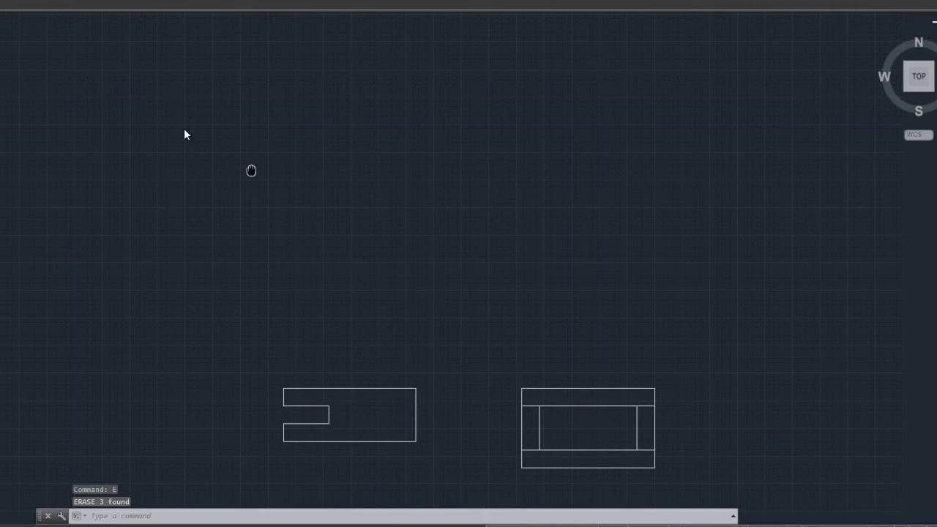
pyautogui.moveTo(251, 170); pyautogui.dragTo(169, 123, button='middle')
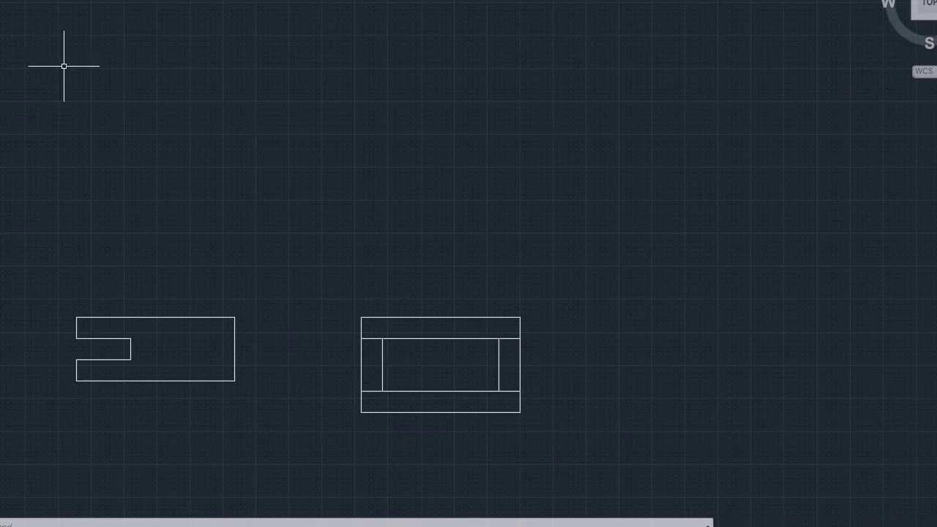
pyautogui.write('rec')
pyautogui.press('Return')
pyautogui.click(54, 88)
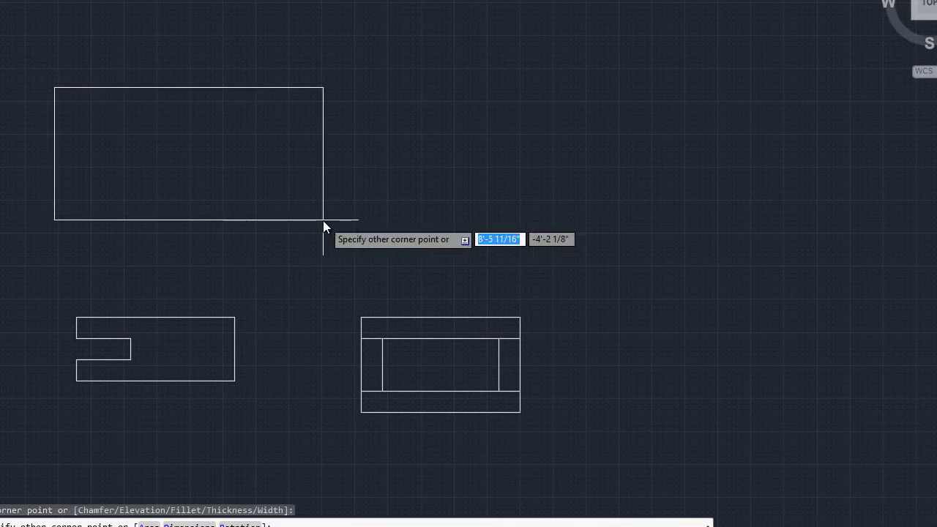
pyautogui.click(323, 220)
pyautogui.click(309, 252)
pyautogui.click(249, 187)
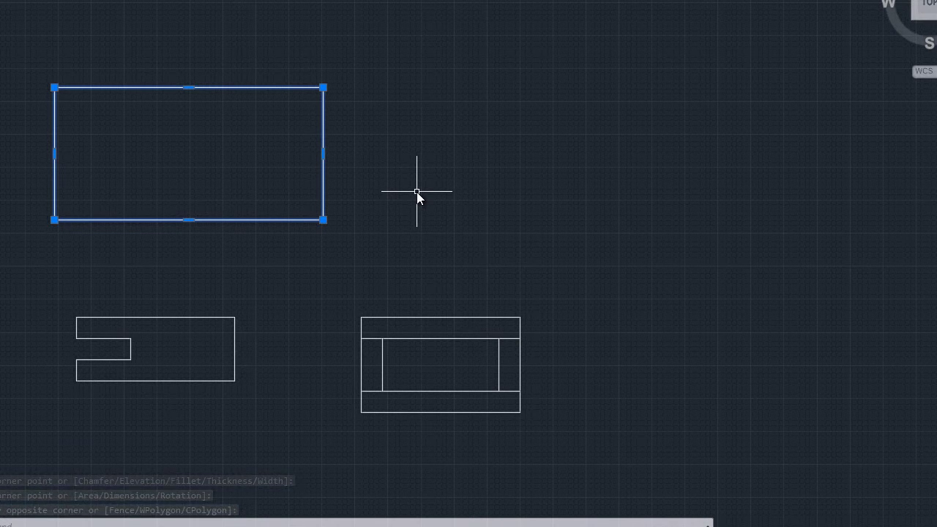
pyautogui.press('Escape')
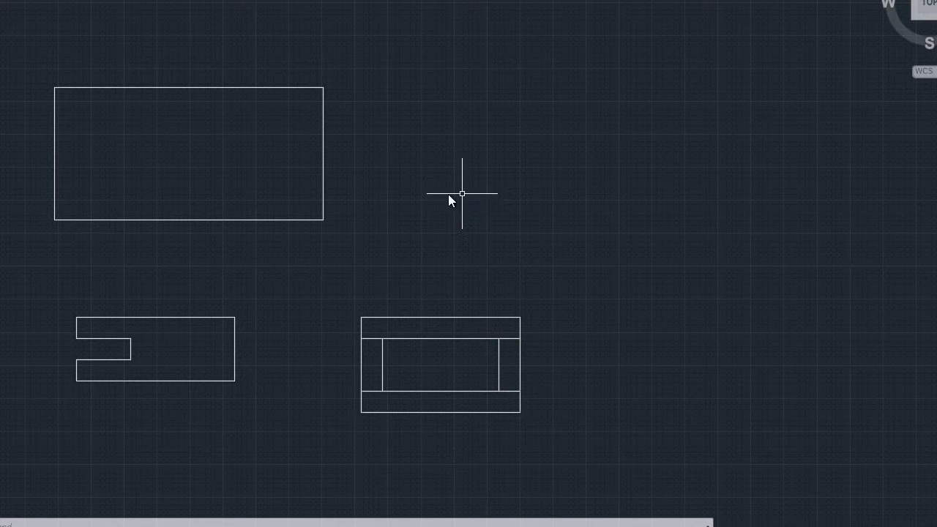
pyautogui.click(282, 107)
pyautogui.click(268, 72)
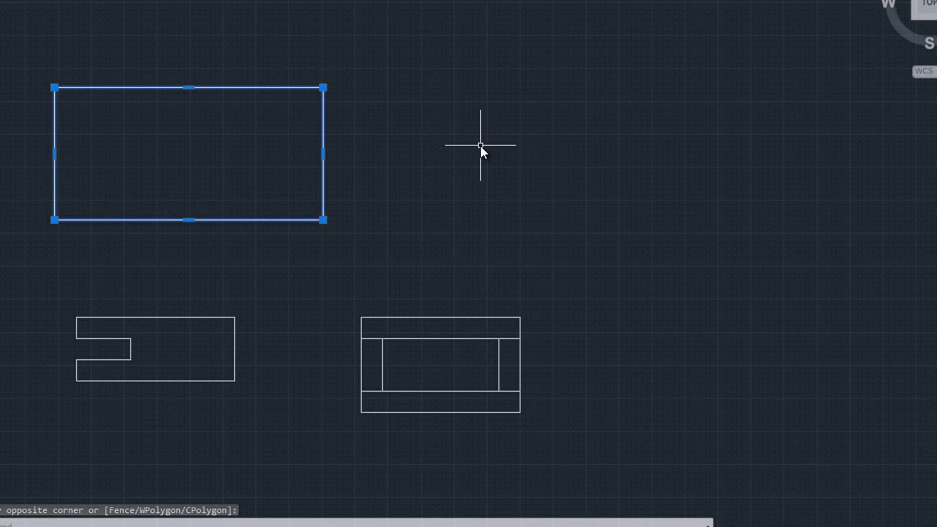
pyautogui.write('EX')
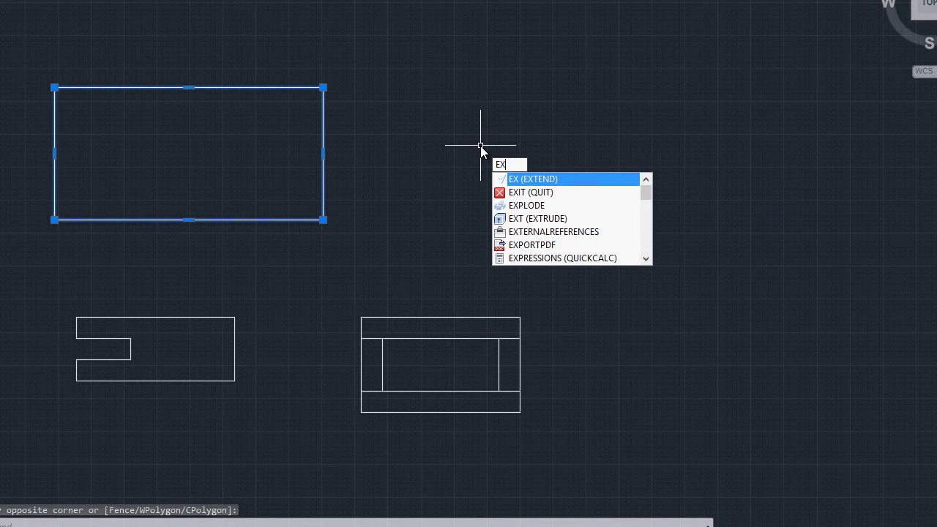
pyautogui.write('PLO')
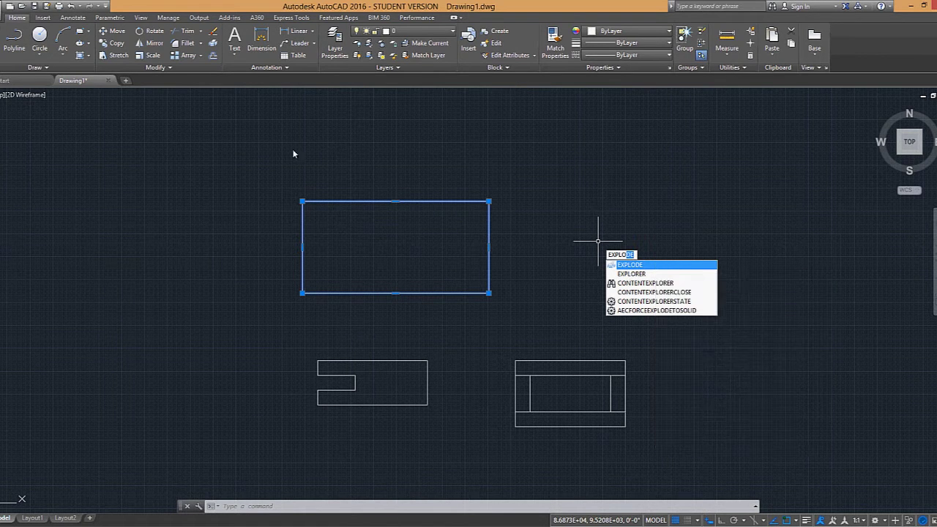
pyautogui.press('Return')
pyautogui.click(304, 132)
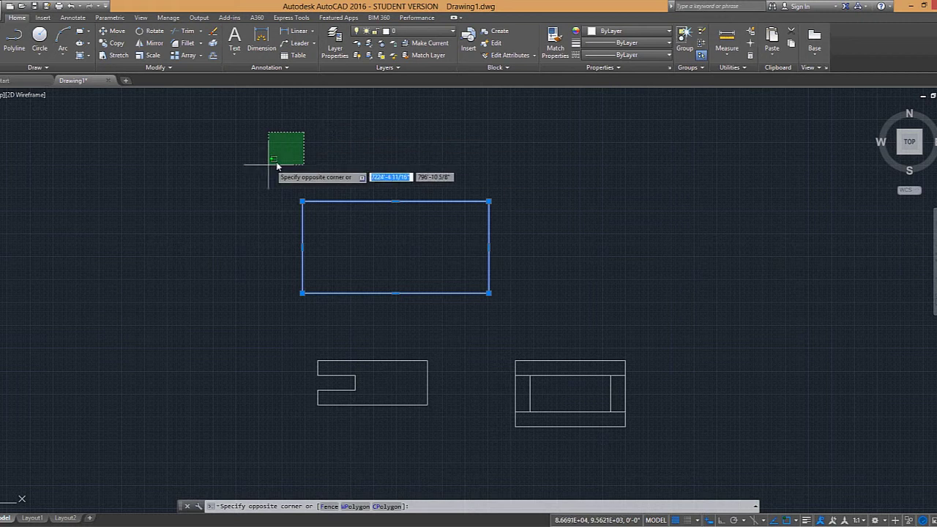
pyautogui.press('Escape')
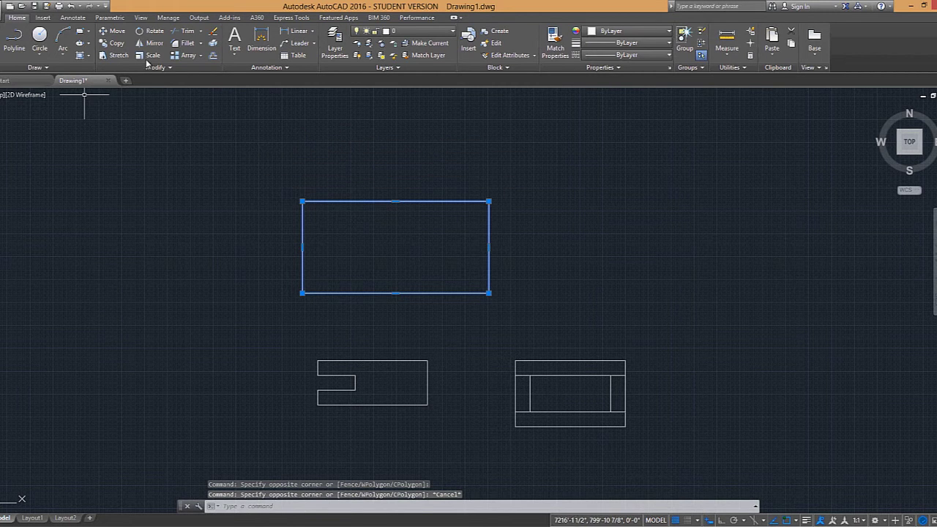
# Look through the modify tools, including the trim, fillet and array variants, to locate the Explode command
pyautogui.click(171, 66)
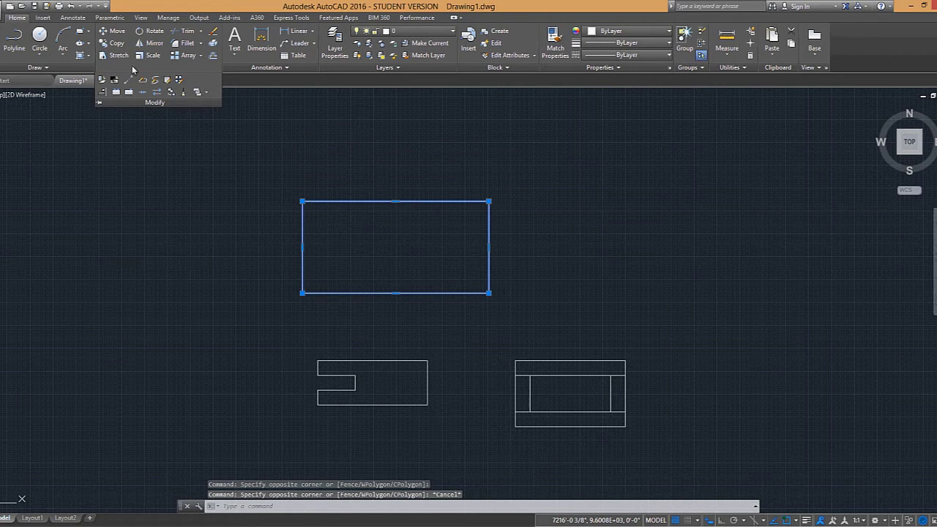
pyautogui.click(204, 138)
pyautogui.press('Escape')
pyautogui.press('Escape')
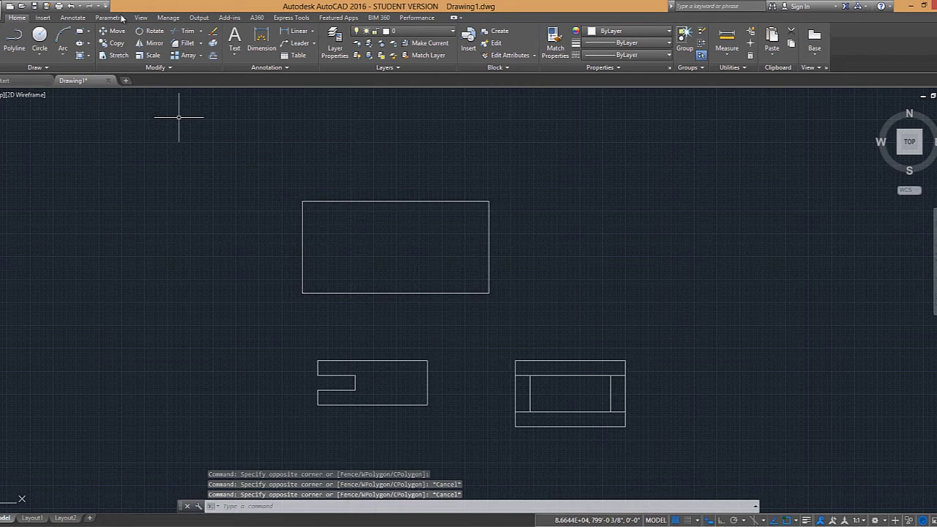
pyautogui.click(200, 31)
pyautogui.click(215, 115)
pyautogui.click(200, 44)
pyautogui.click(258, 131)
pyautogui.click(200, 55)
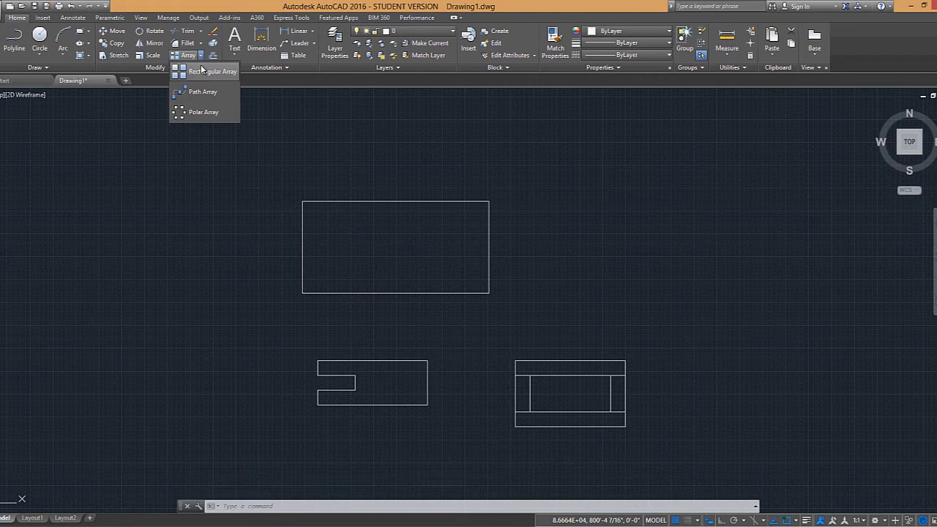
pyautogui.click(271, 144)
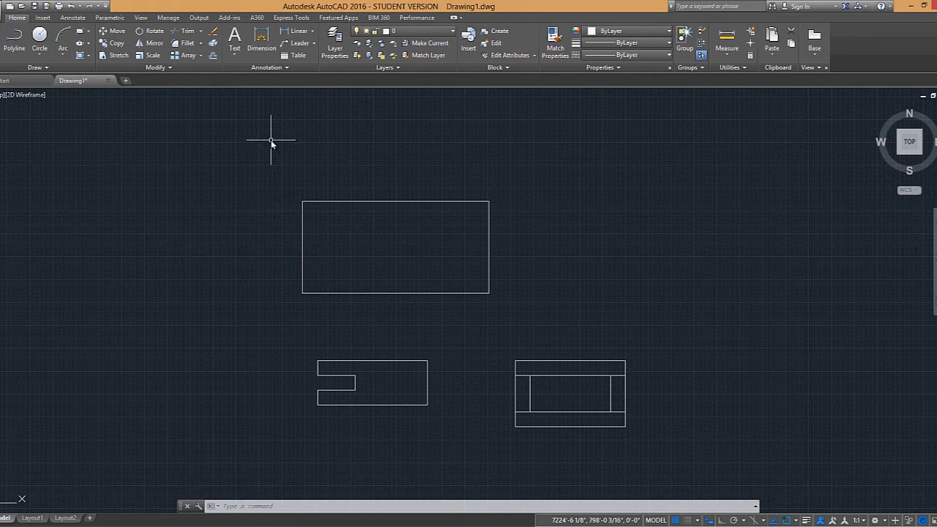
pyautogui.press('Escape')
pyautogui.press('Escape')
pyautogui.press('Escape')
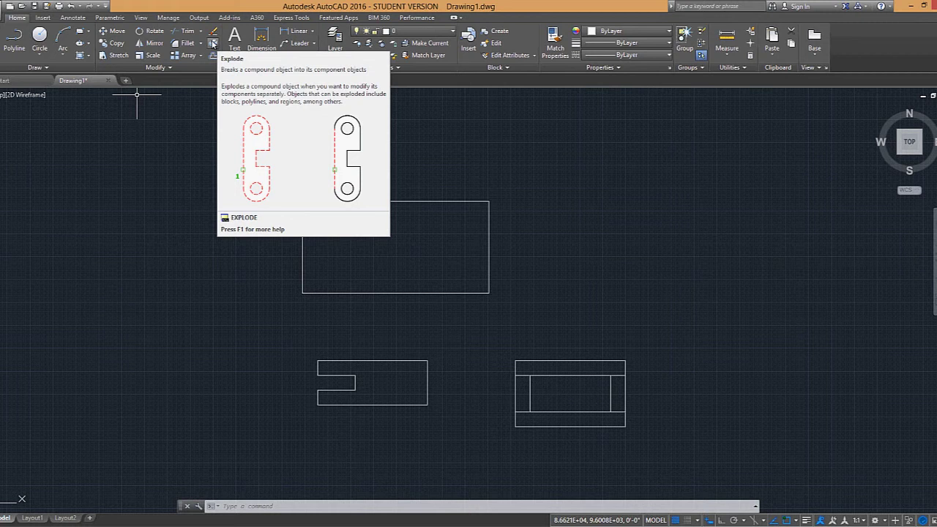
# Explode the new large rectangle into separate lines
pyautogui.write('explode')
pyautogui.press('Return')
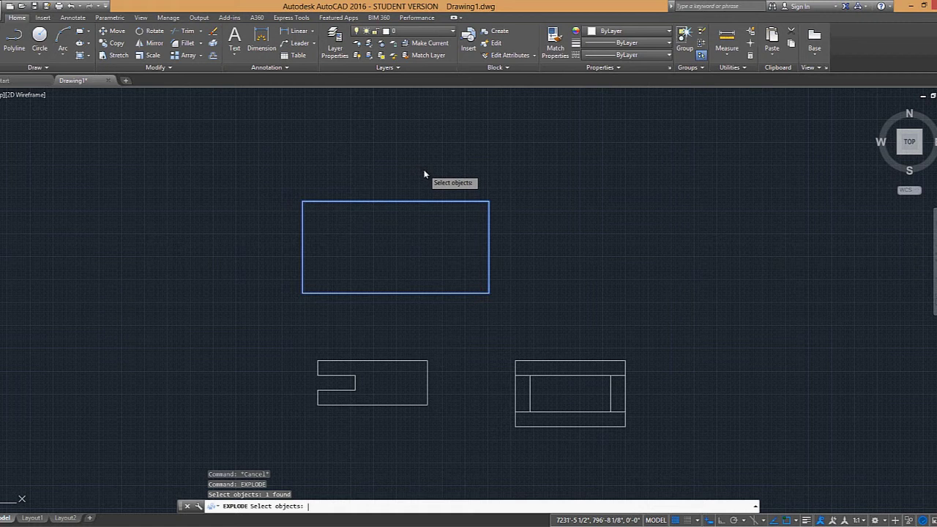
pyautogui.press('Return')
# Select the exploded rectangle's edges individually to check that they are separate lines, and clear the selection
pyautogui.click(410, 203)
pyautogui.click(489, 246)
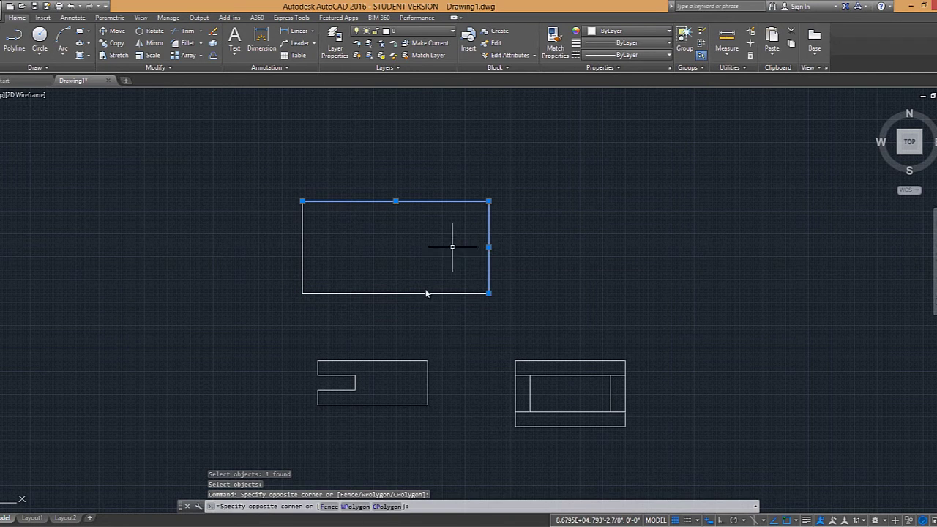
pyautogui.click(388, 324)
pyautogui.click(312, 266)
pyautogui.click(282, 234)
pyautogui.press('Escape')
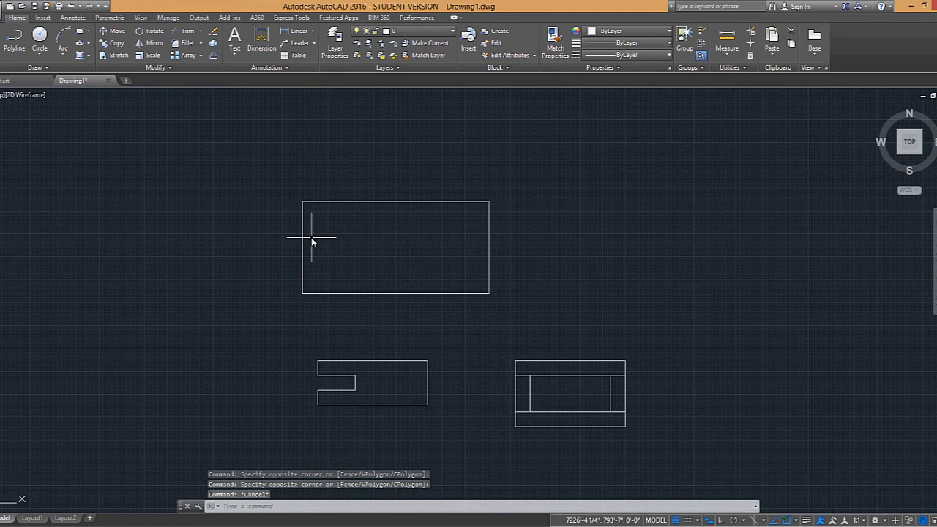
pyautogui.click(370, 213)
pyautogui.click(363, 186)
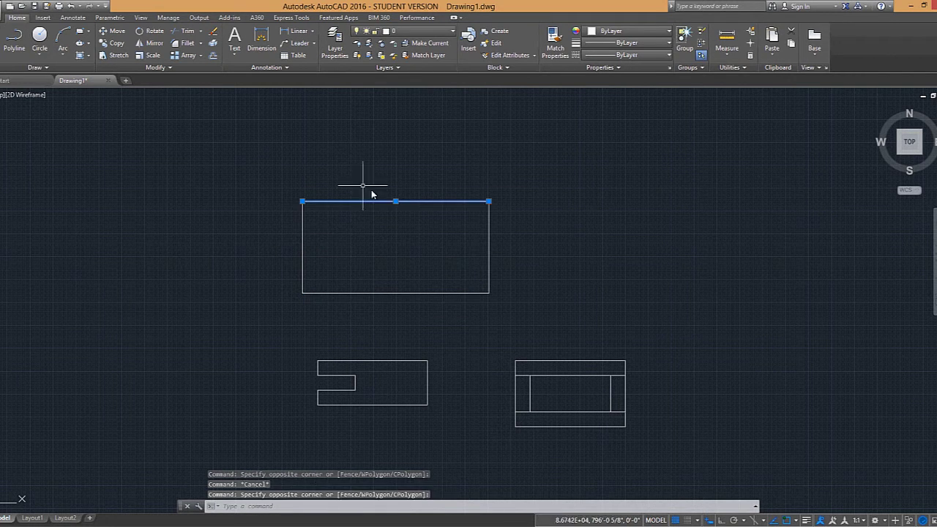
pyautogui.press('Escape')
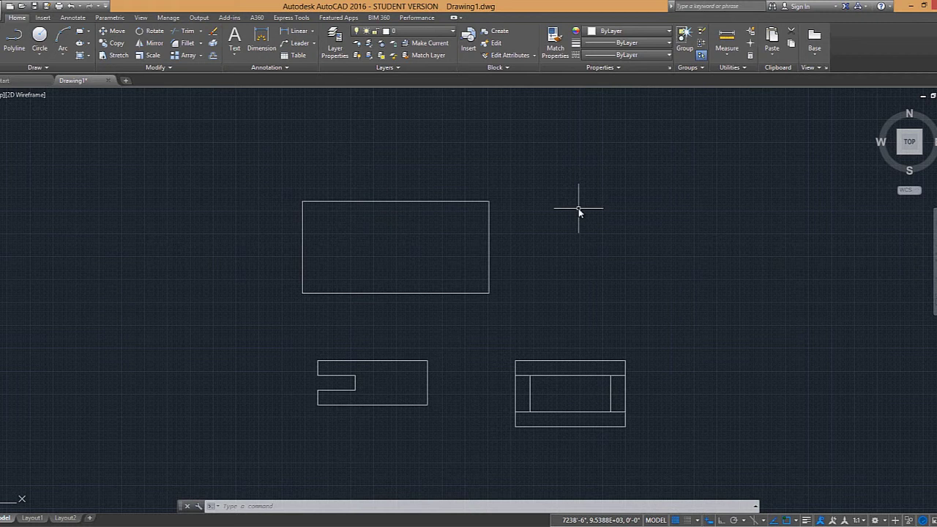
# Use PEDIT to convert the large rectangle's top line to a polyline and join all four edges, and check the joined outline
pyautogui.write('pe')
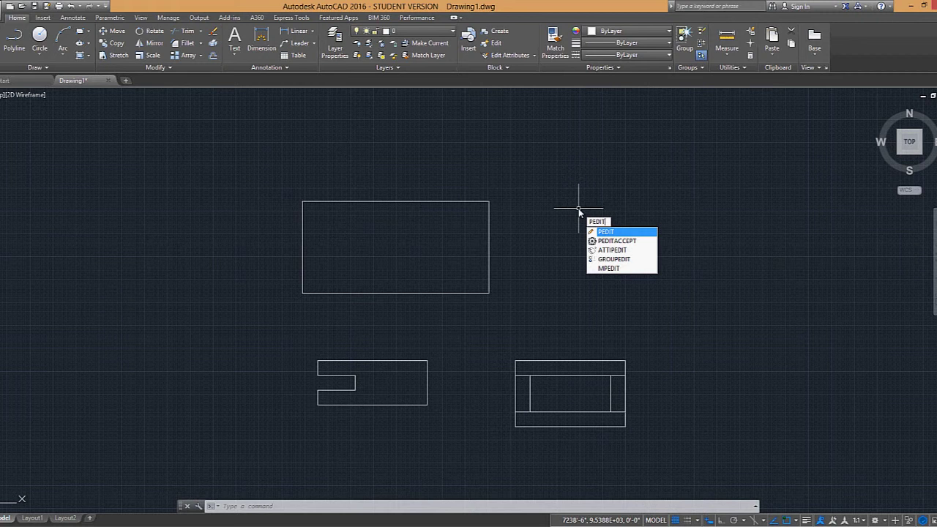
pyautogui.press('Return')
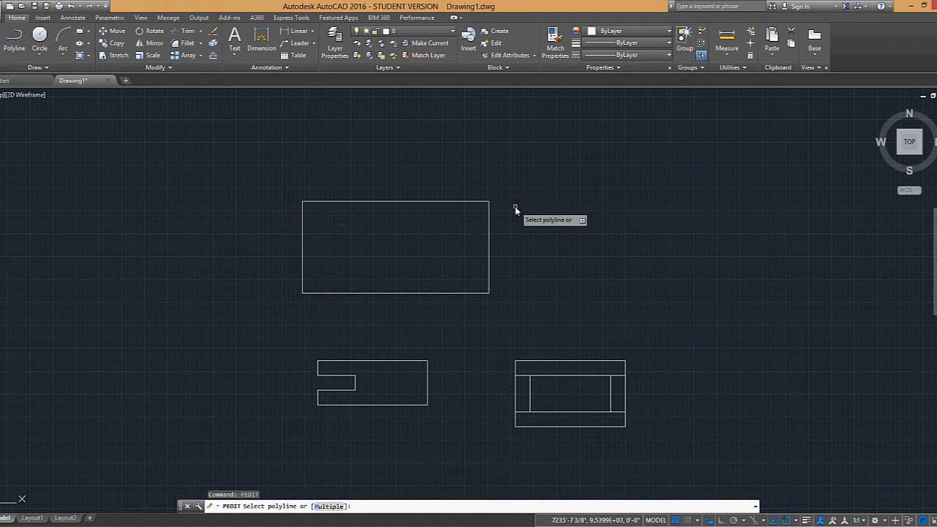
pyautogui.click(430, 203)
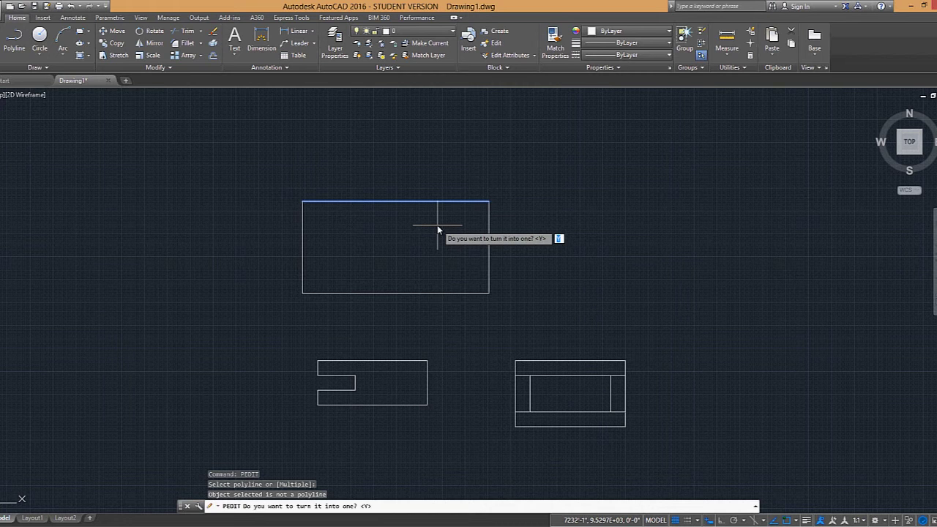
pyautogui.press('Return')
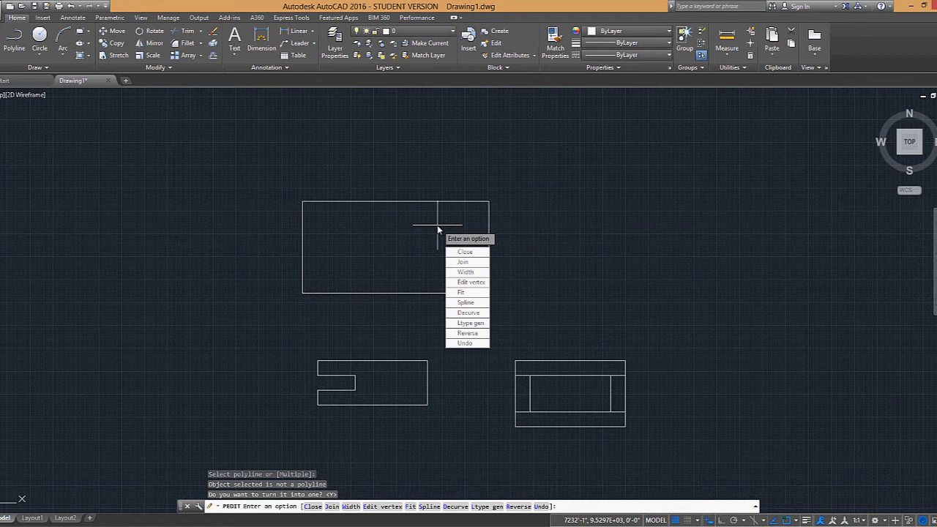
pyautogui.click(475, 262)
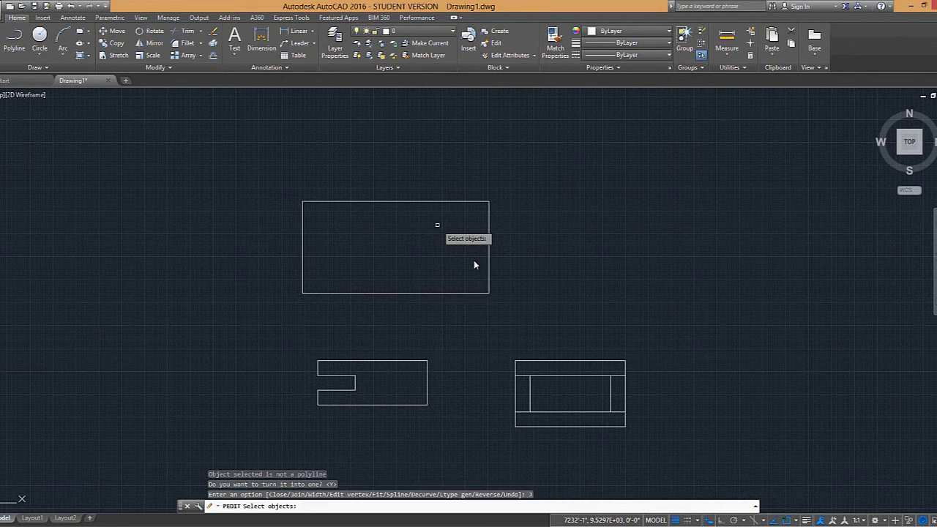
pyautogui.click(256, 173)
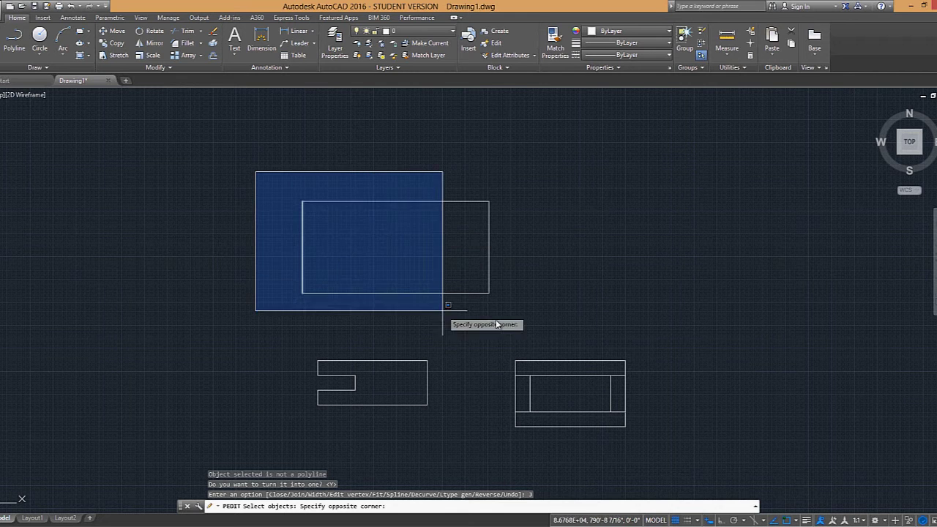
pyautogui.click(575, 321)
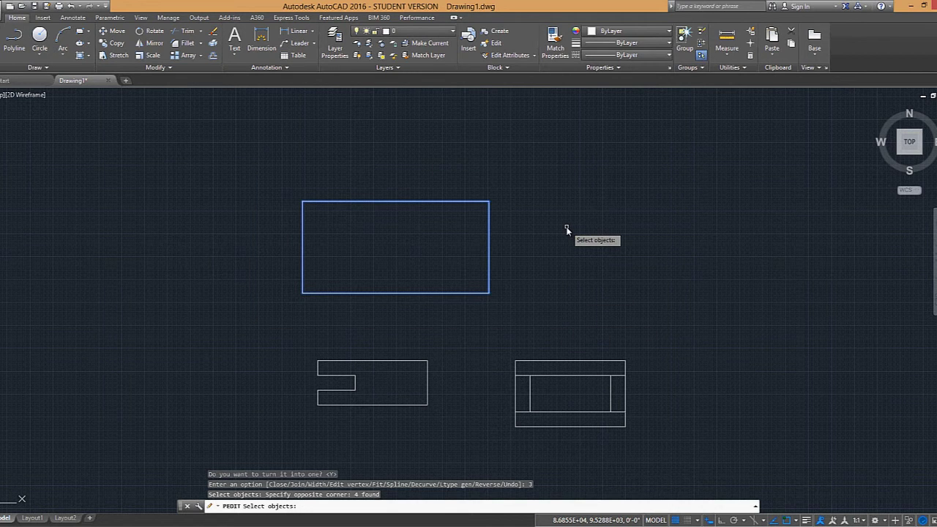
pyautogui.press('Return')
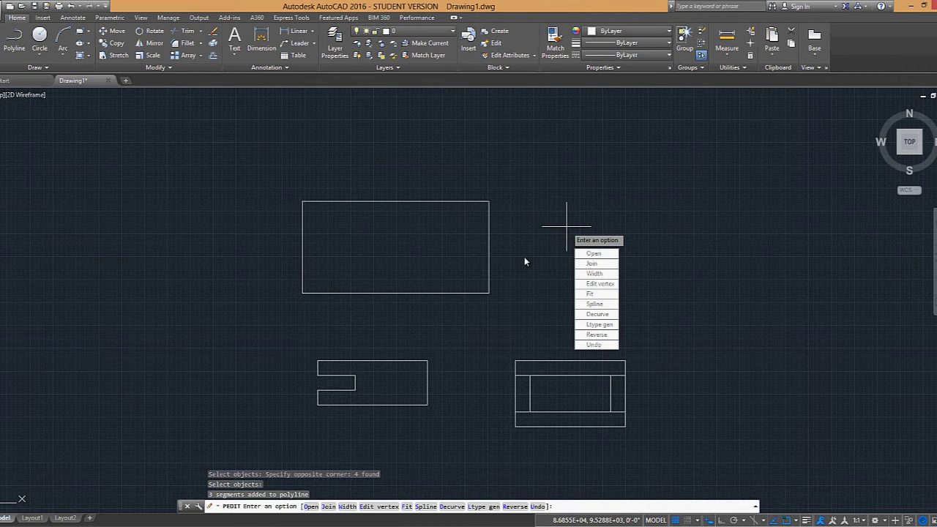
pyautogui.press('Return')
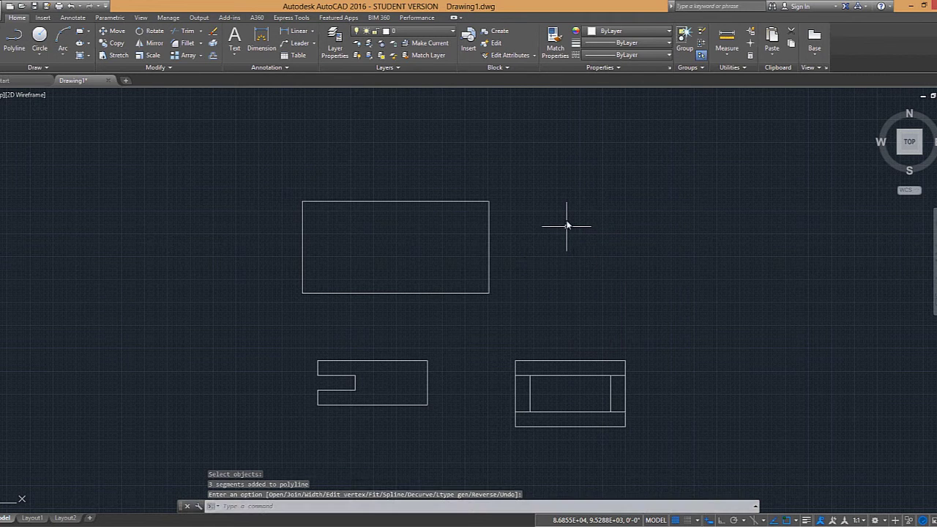
pyautogui.click(398, 202)
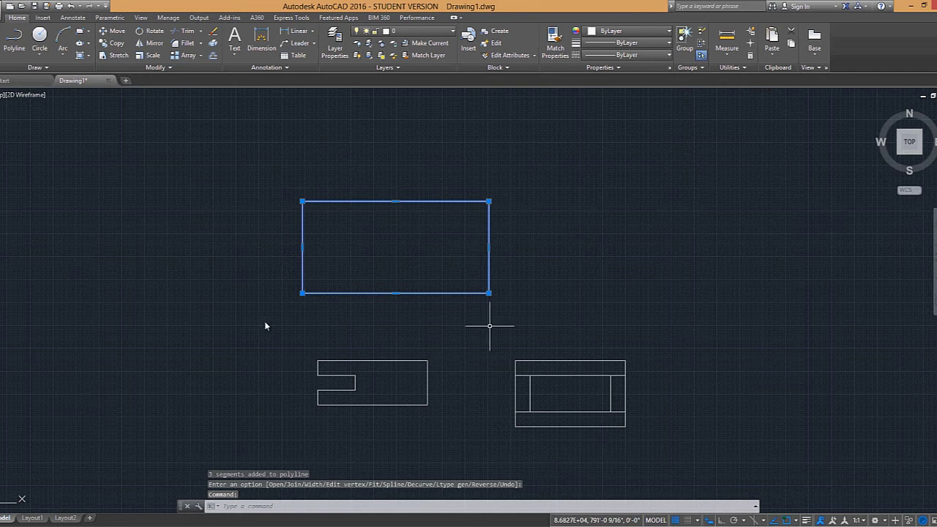
pyautogui.press('Escape')
# Select the notched rectangle's outer outline and notch lines to check whether they are separate objects, and clear the selection
pyautogui.scroll(5, 431, 308)
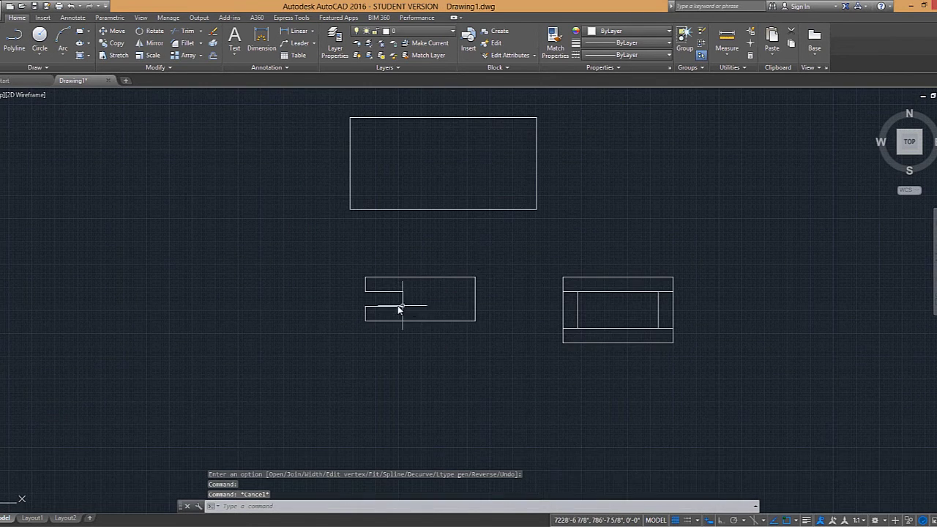
pyautogui.click(467, 254)
pyautogui.click(448, 213)
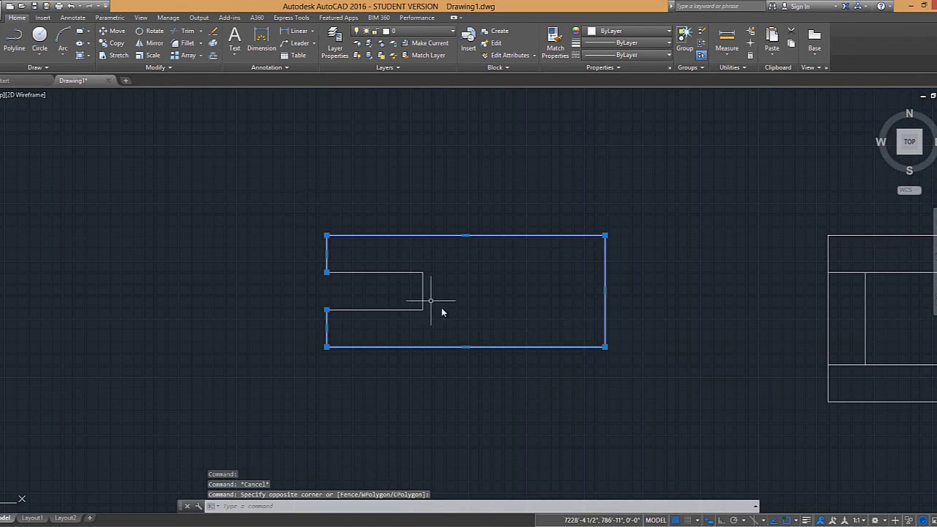
pyautogui.click(441, 306)
pyautogui.click(400, 292)
pyautogui.press('Escape')
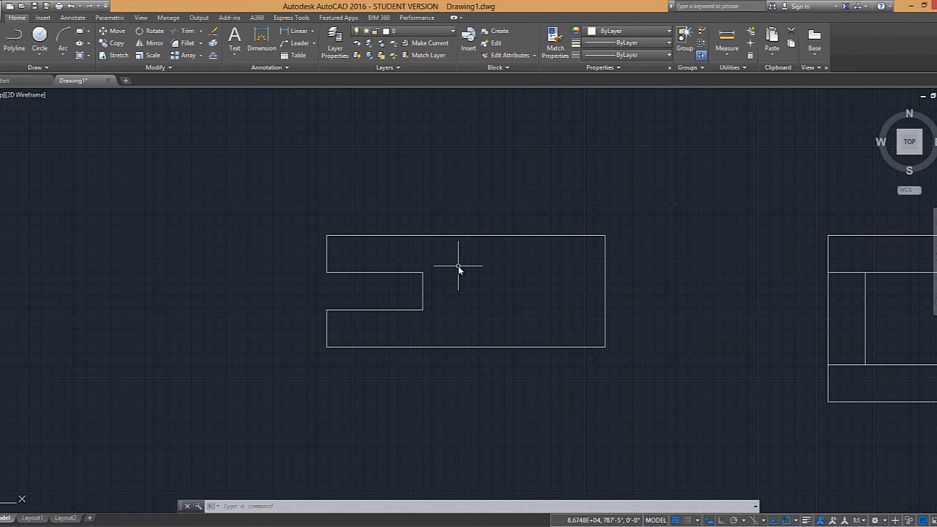
# Use PEDIT to join the notched rectangle's outer outline and notch into one polyline, and select it to check the join
pyautogui.write('pedit')
pyautogui.press('Return')
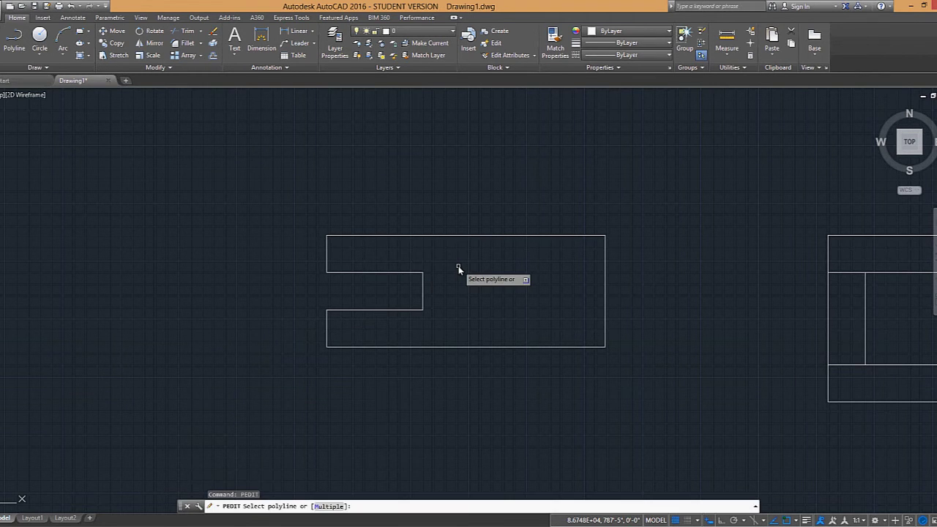
pyautogui.click(434, 236)
pyautogui.write('j')
pyautogui.press('Return')
pyautogui.click(247, 181)
pyautogui.click(777, 428)
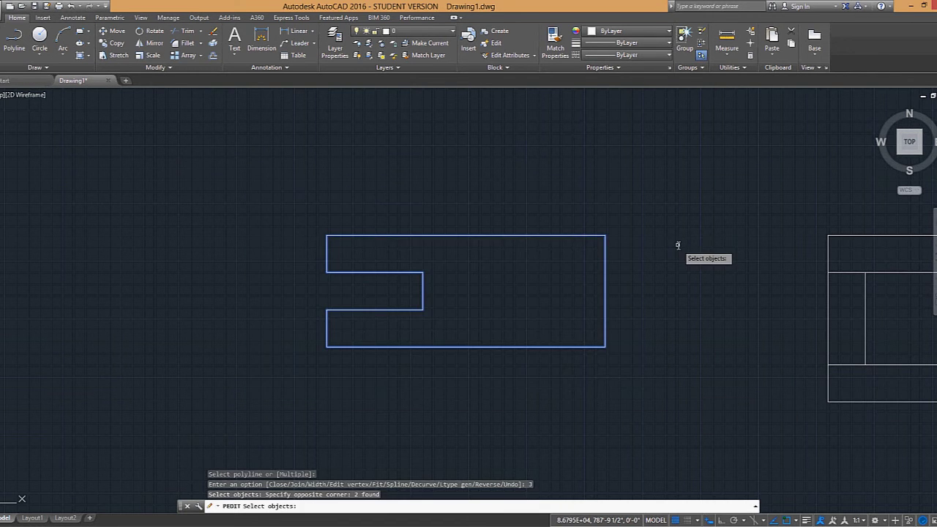
pyautogui.press('Return')
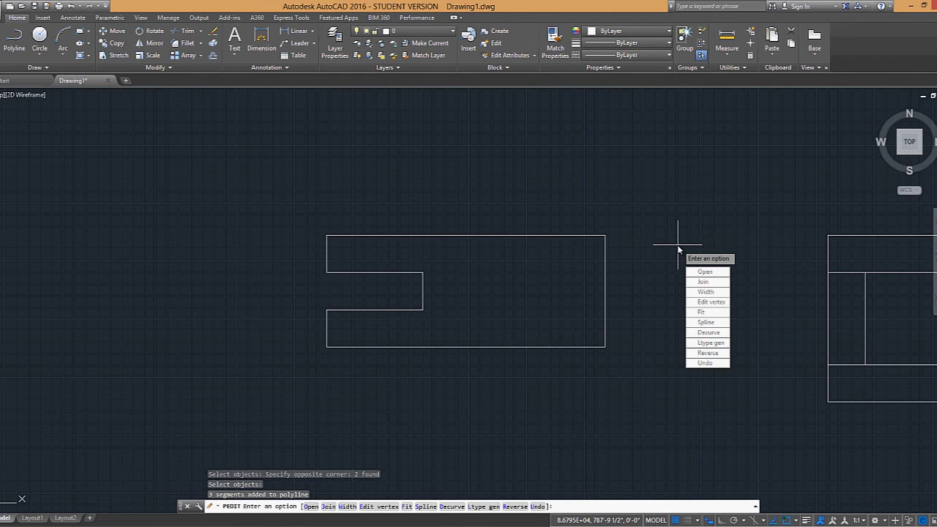
pyautogui.press('Return')
pyautogui.click(416, 260)
pyautogui.click(394, 220)
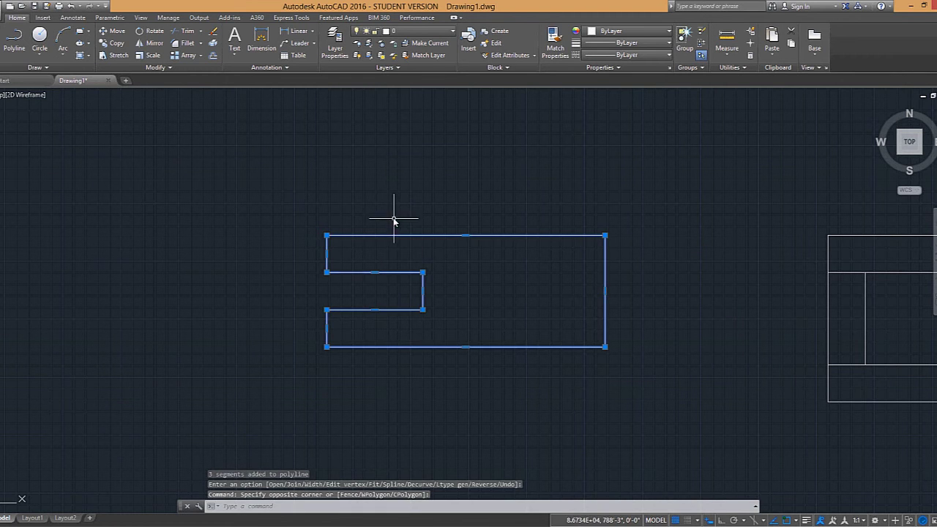
pyautogui.press('Escape')
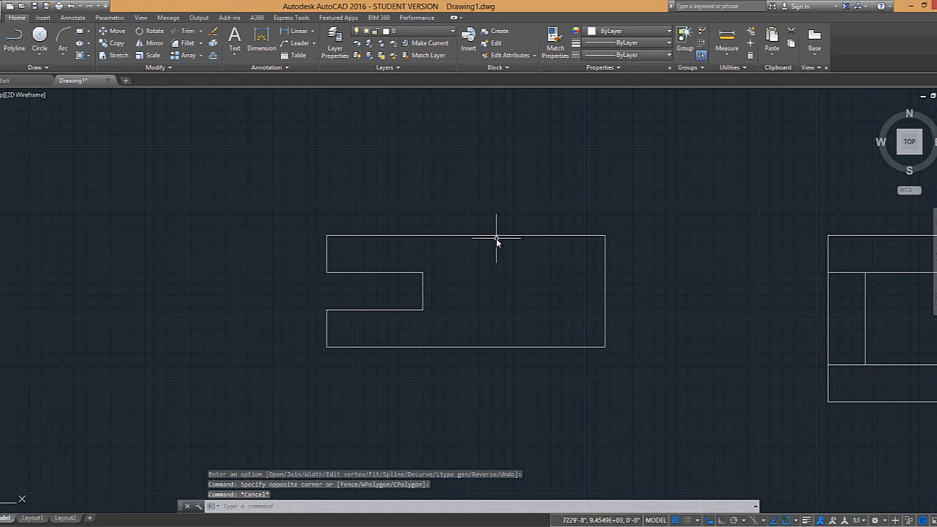
# Examine the joined notched rectangle by selecting its outline again, and clear the selection
pyautogui.scroll(-2, 482, 248)
pyautogui.moveTo(490, 251); pyautogui.dragTo(449, 269, button='middle')
pyautogui.click(432, 264)
pyautogui.click(416, 243)
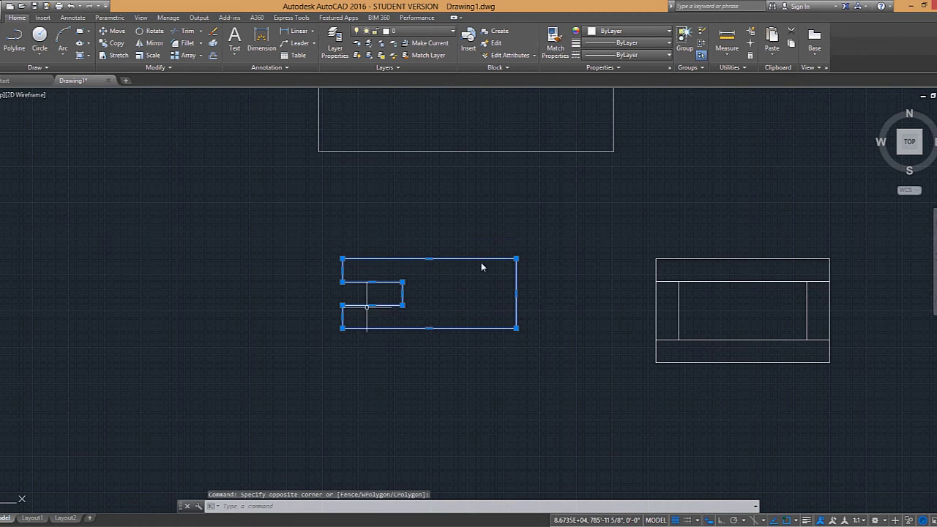
pyautogui.press('Escape')
pyautogui.scroll(-2, 380, 242)
pyautogui.moveTo(344, 232); pyautogui.dragTo(468, 254, button='middle')
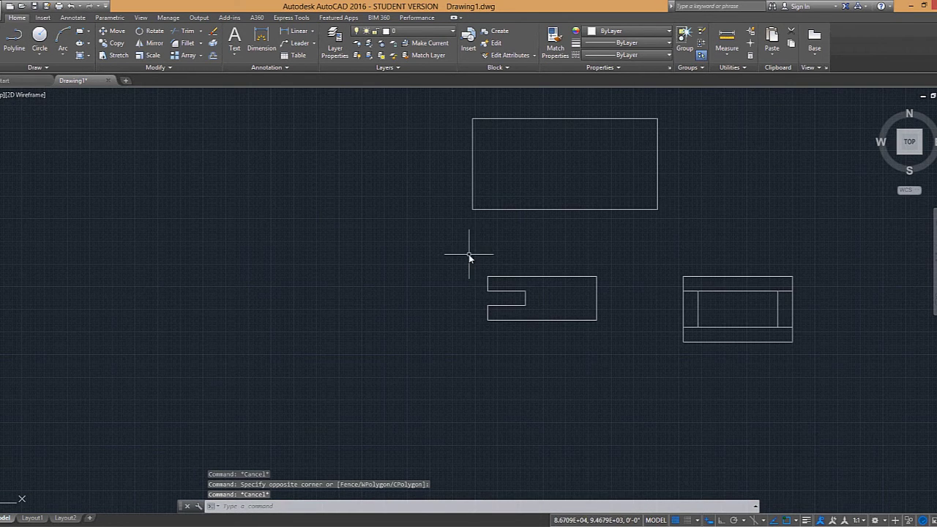
pyautogui.scroll(2, 565, 318)
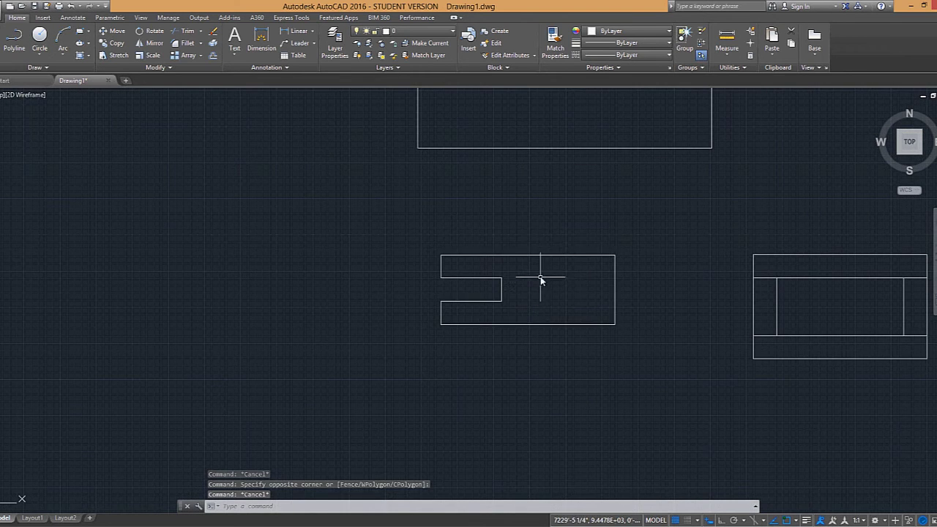
pyautogui.click(541, 276)
pyautogui.click(518, 228)
pyautogui.moveTo(585, 235); pyautogui.dragTo(484, 222, button='middle')
pyautogui.press('Escape')
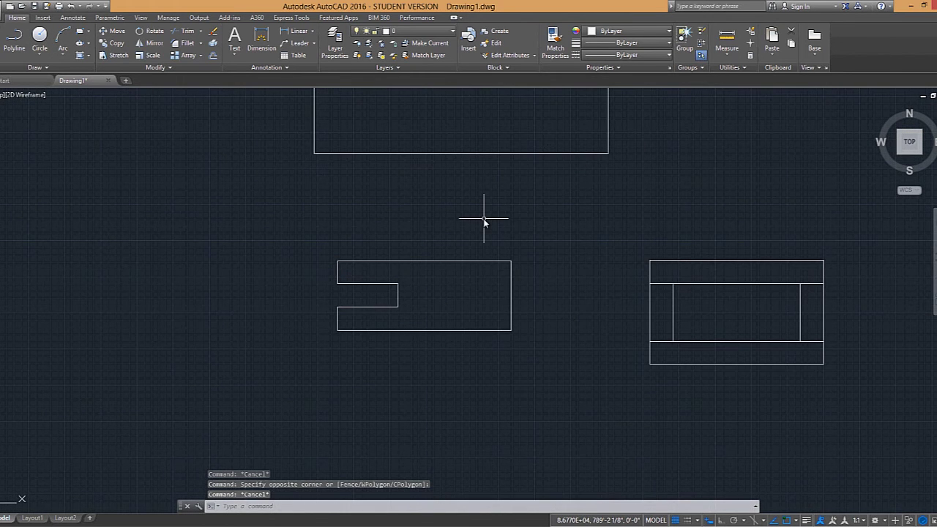
# Undo the PEDIT join of the notched rectangle and select its outer outline to check that it is separate from the notch
pyautogui.write('o')
pyautogui.press('Return')
pyautogui.press('Escape')
pyautogui.write('o')
pyautogui.press('Return')
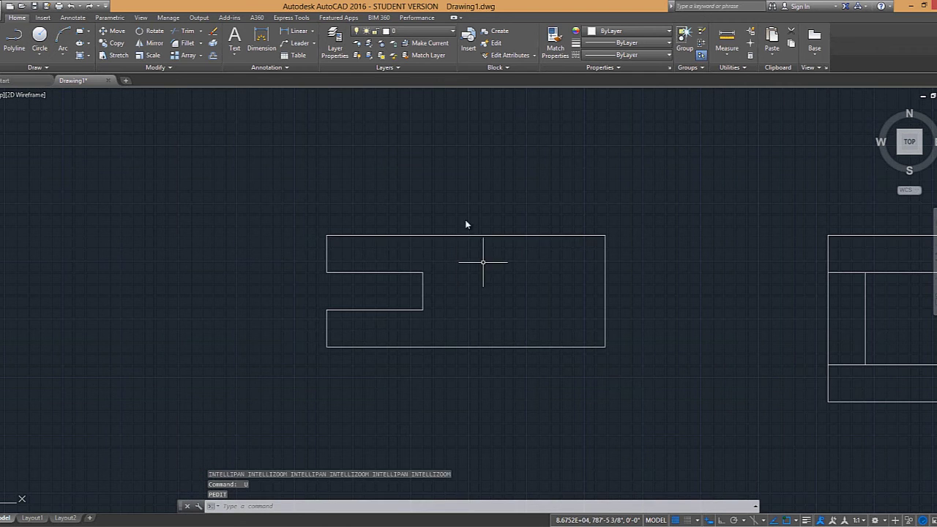
pyautogui.press('Return')
pyautogui.click(459, 205)
pyautogui.press('Escape')
# Offset the unjoined outer outline of the notched rectangle outward by 6 inches
pyautogui.write('o')
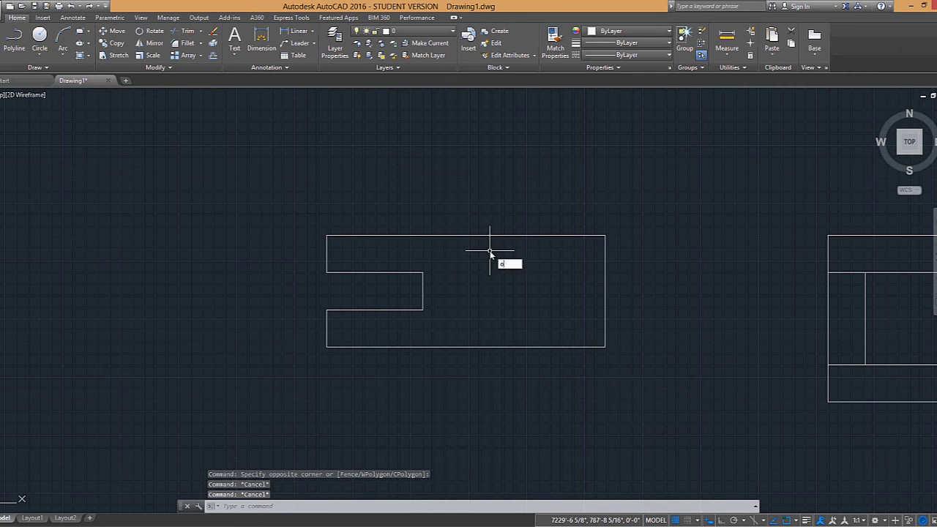
pyautogui.press('Return')
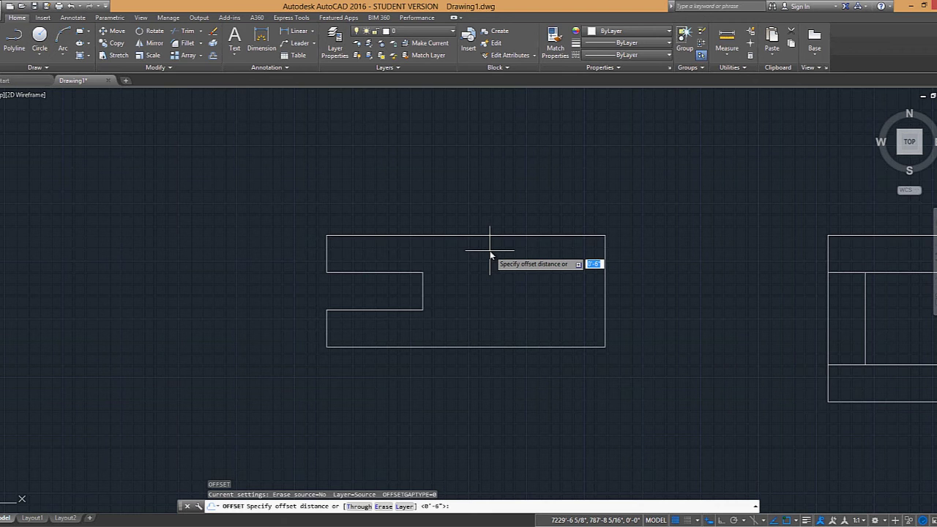
pyautogui.press('Return')
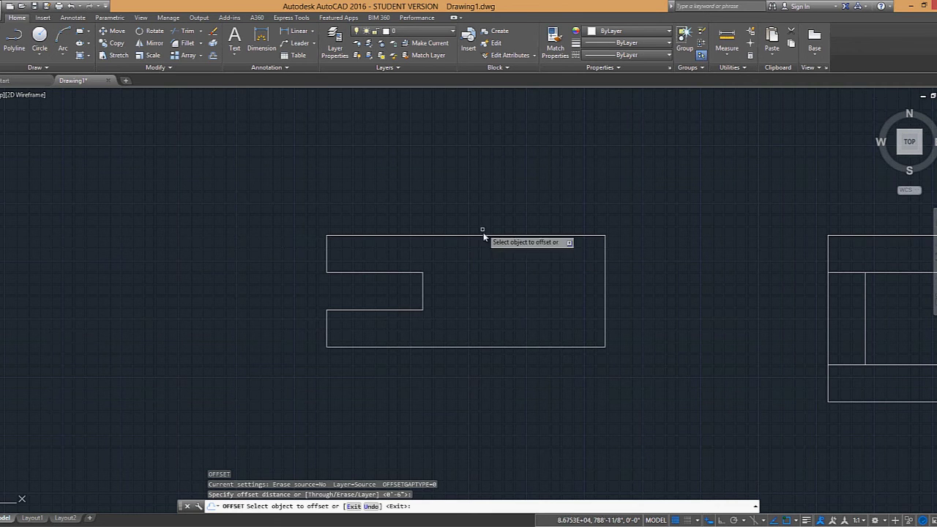
pyautogui.click(485, 235)
pyautogui.click(484, 198)
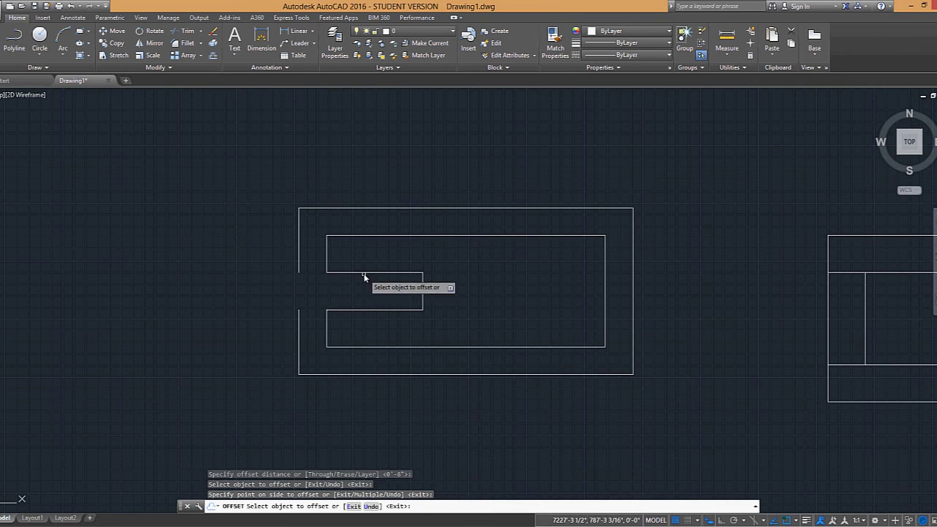
pyautogui.press('Escape')
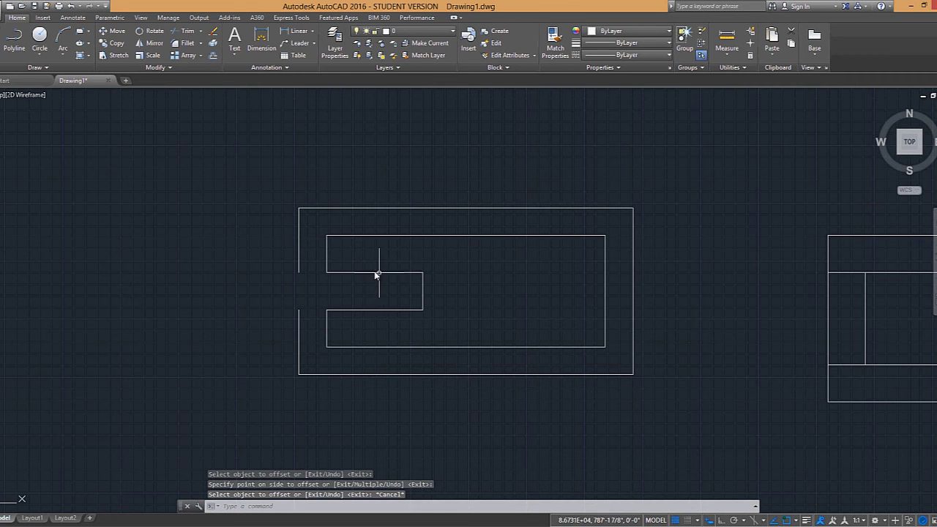
# Select the offset copy around the notched rectangle and erase it
pyautogui.click(400, 208)
pyautogui.click(372, 173)
pyautogui.click(372, 173)
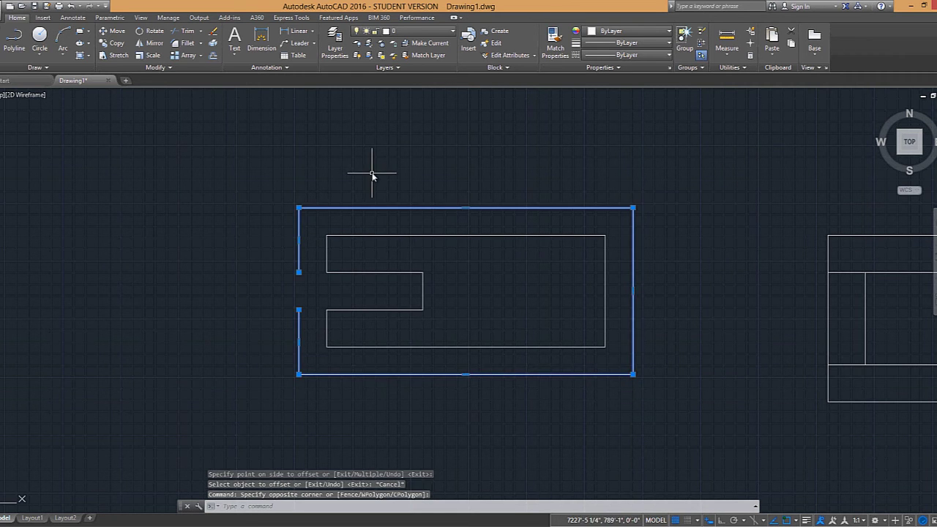
pyautogui.write('e')
pyautogui.press('Return')
# Rejoin the notched rectangle's outer outline and notch into one polyline with PEDIT, and select it to check the join
pyautogui.scroll(-2, 474, 282)
pyautogui.moveTo(472, 282); pyautogui.dragTo(426, 282, button='middle')
pyautogui.click(275, 221)
pyautogui.click(576, 369)
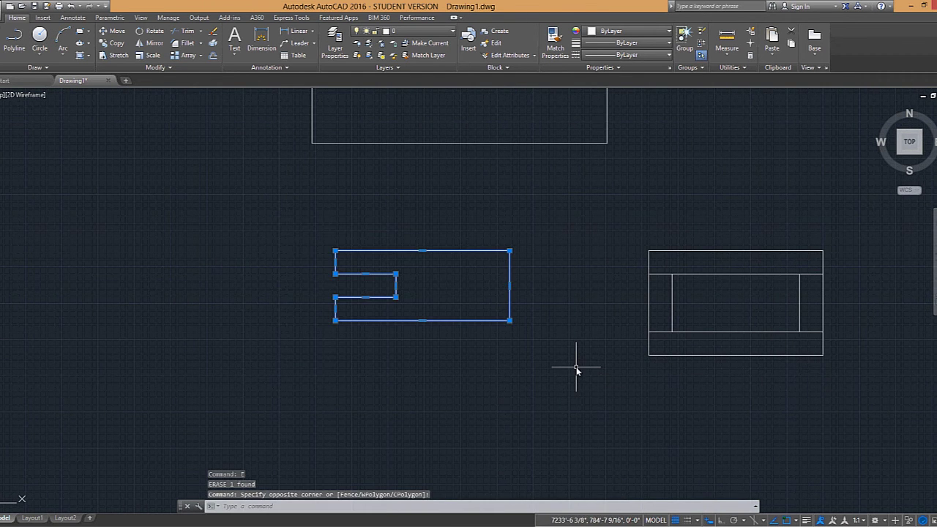
pyautogui.write('pedit')
pyautogui.press('Return')
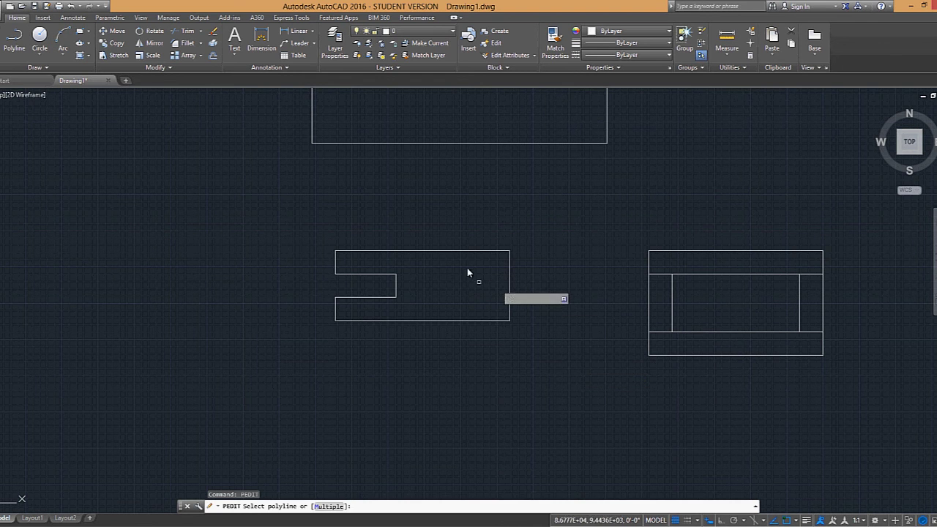
pyautogui.click(467, 251)
pyautogui.click(489, 290)
pyautogui.click(302, 234)
pyautogui.click(578, 350)
pyautogui.press('Return')
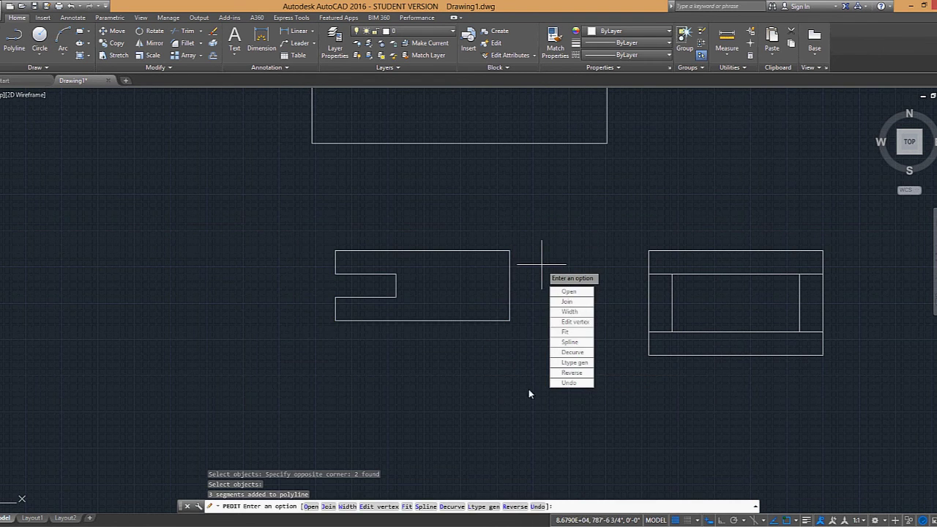
pyautogui.press('Return')
pyautogui.click(540, 265)
pyautogui.click(481, 265)
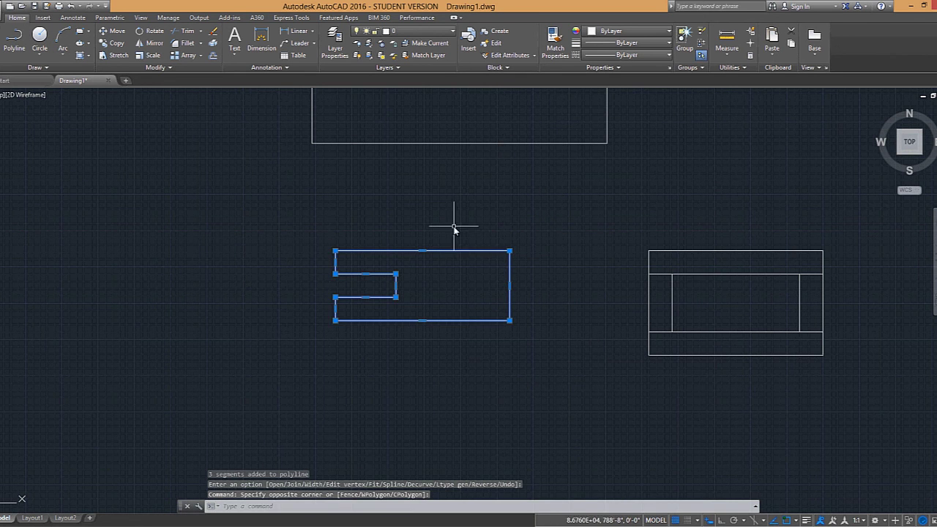
pyautogui.press('Escape')
# Offset the joined notched outline outward by 1 inch
pyautogui.write('o')
pyautogui.press('Return')
pyautogui.write('1')
pyautogui.rightClick(475, 215)
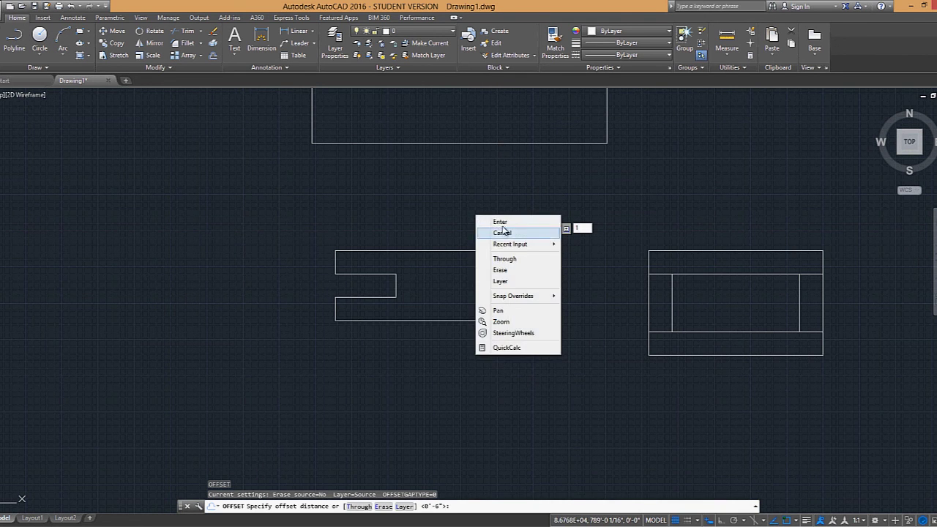
pyautogui.click(490, 219)
pyautogui.scroll(5, 385, 255)
pyautogui.click(381, 246)
pyautogui.click(483, 176)
pyautogui.press('Escape')
pyautogui.moveTo(481, 365); pyautogui.dragTo(469, 339, button='middle')
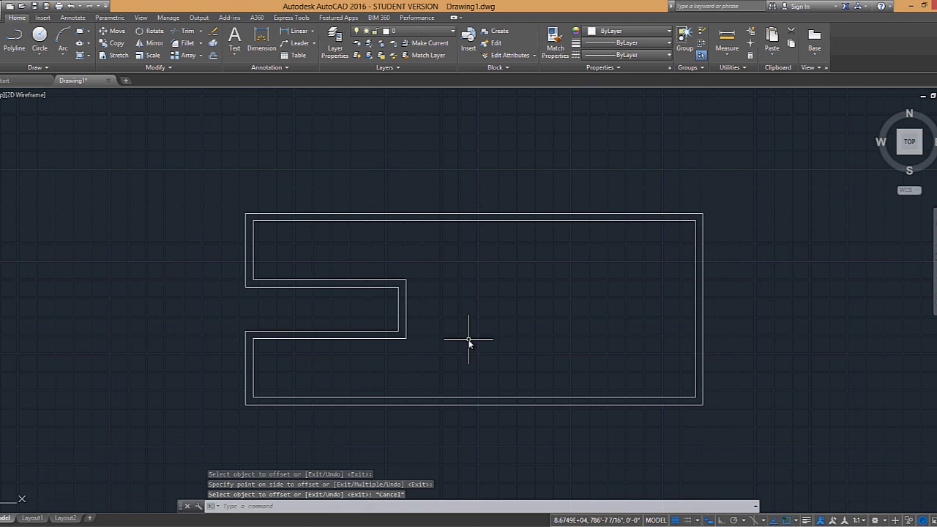